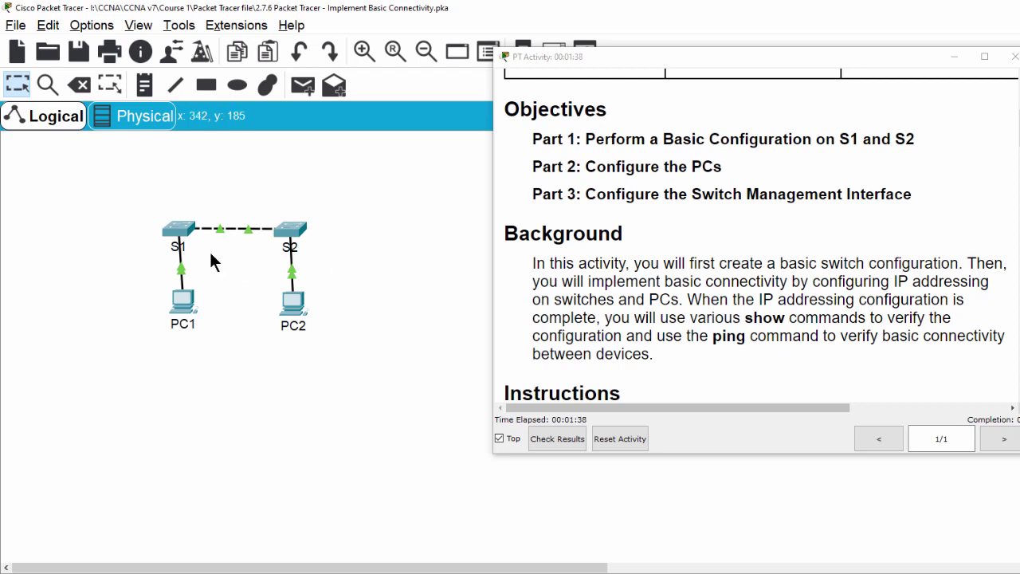
Step: Select switches S1 and S2 and PCs PC1 and PC2 in the topology to inspect them
drag(141, 194, 313, 255)
drag(150, 370, 238, 233)
drag(149, 357, 348, 330)
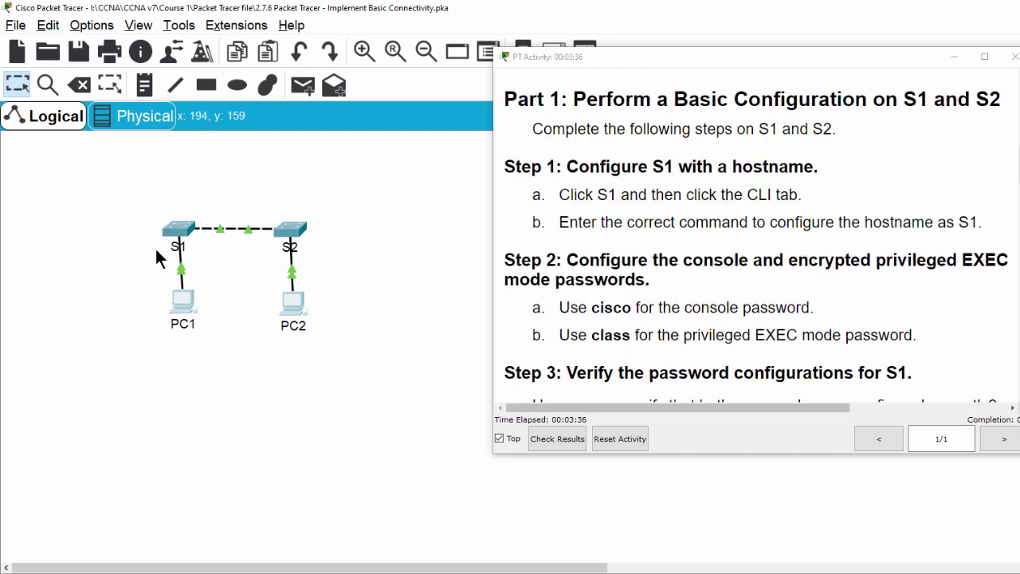
Step: Open S1's CLI, enter en and conf t, and set hostname S1
click(177, 230)
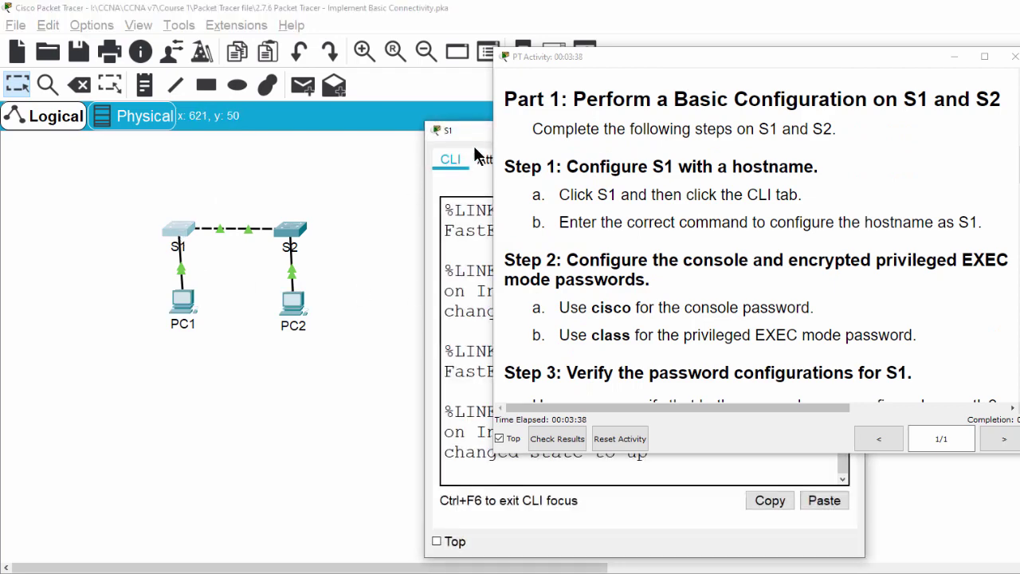
drag(469, 131, 90, 65)
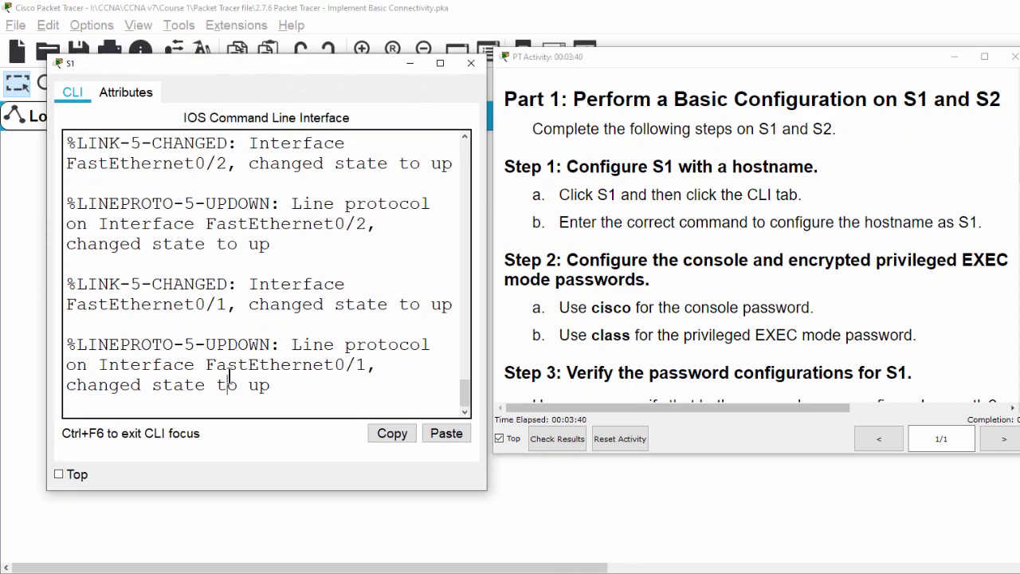
key(Return)
text(en)
key(Return)
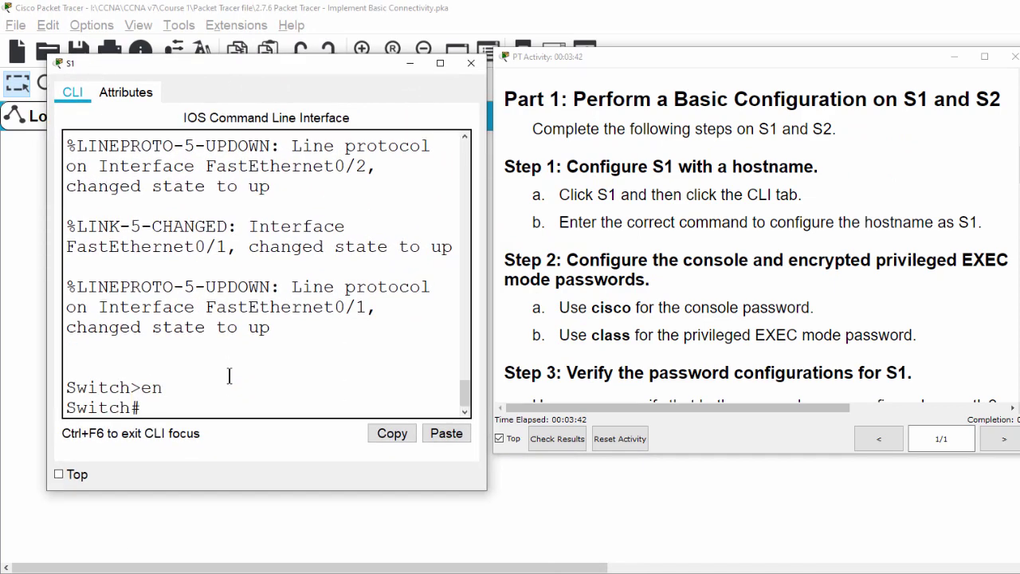
text(conf t)
key(Return)
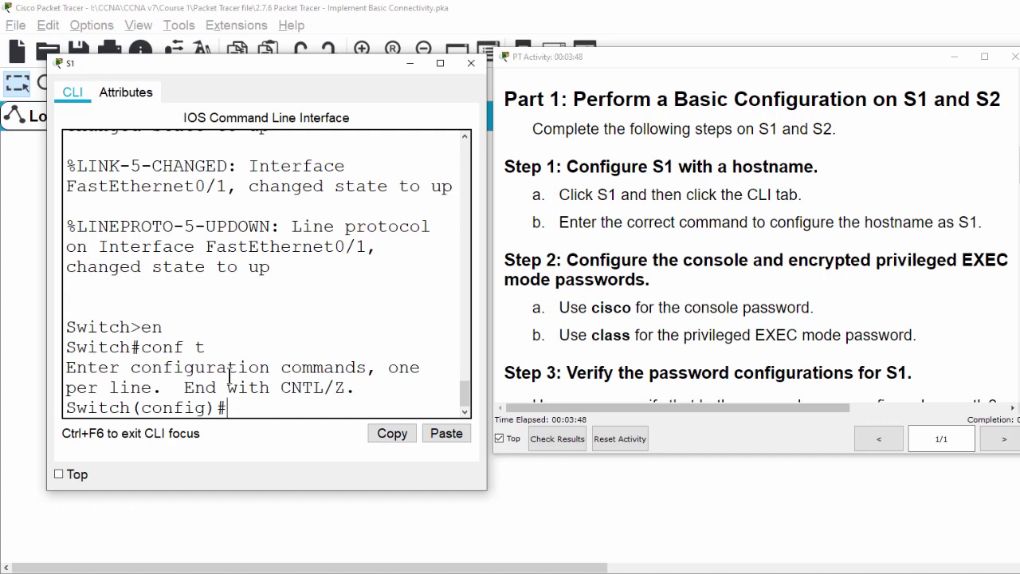
text(hostname)
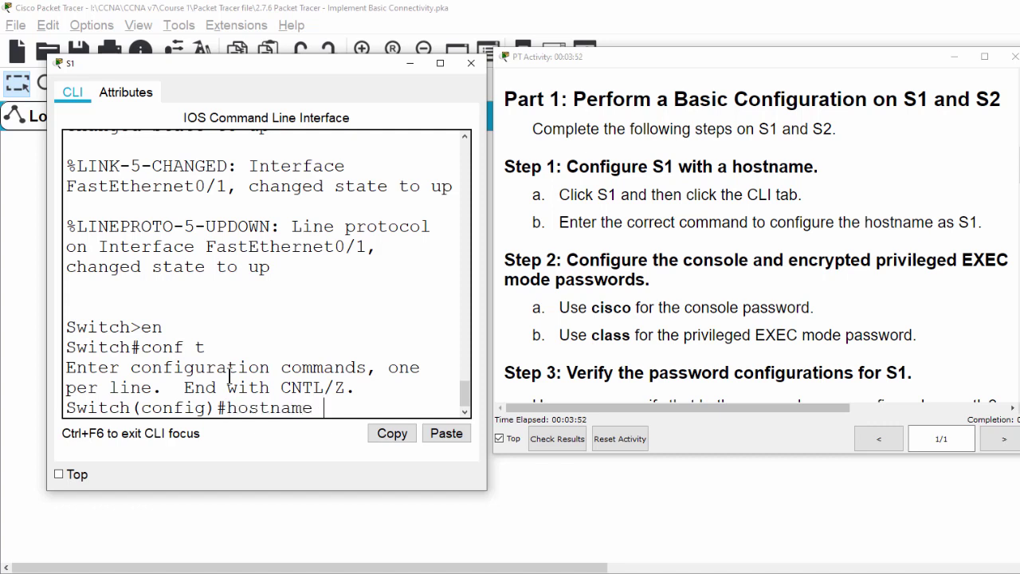
text( S1)
key(Return)
key(Return)
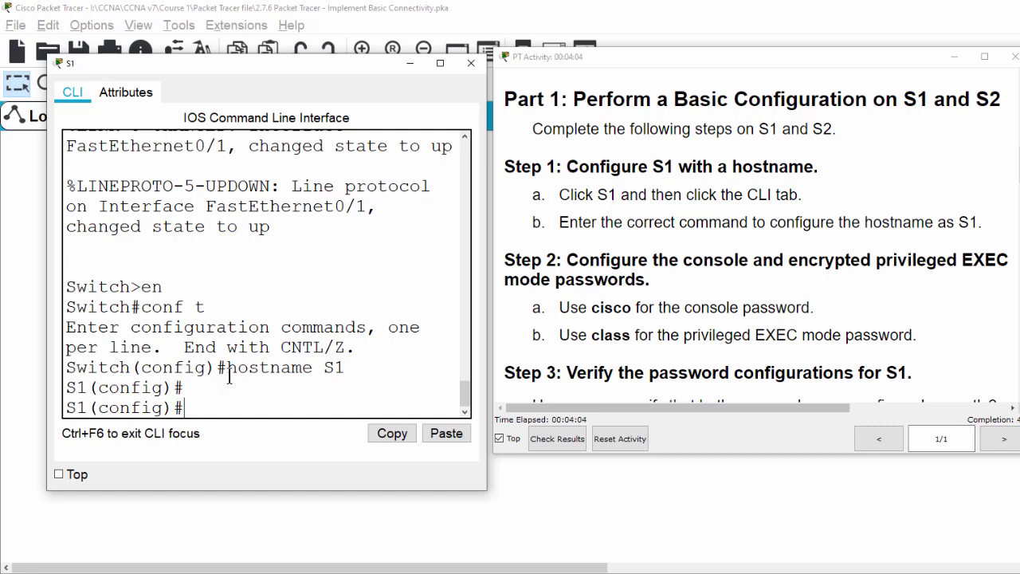
Step: Set a console password on line console 0 with login required, then exit the line
text(line console 0)
key(Return)
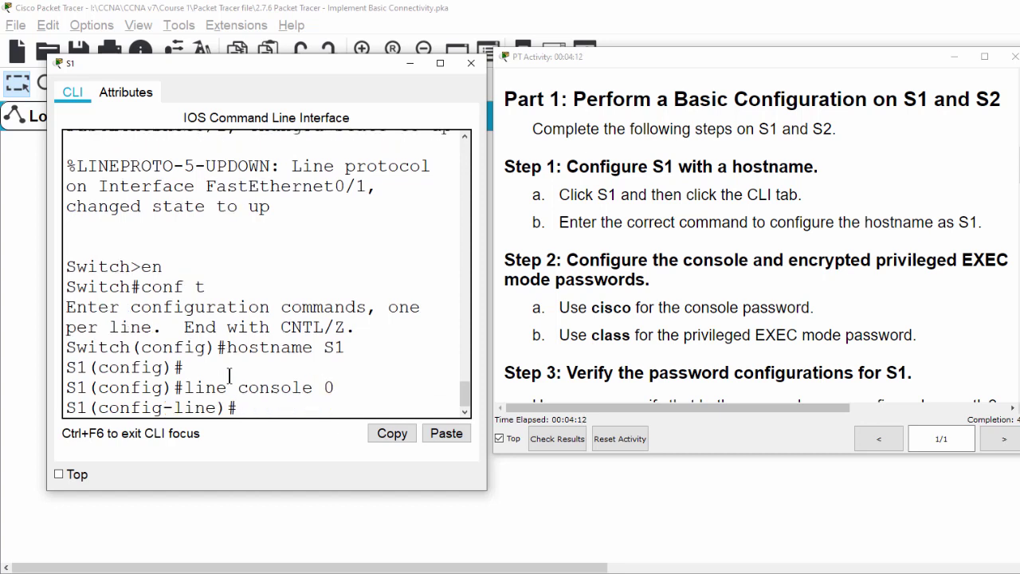
text(password cisco)
key(Return)
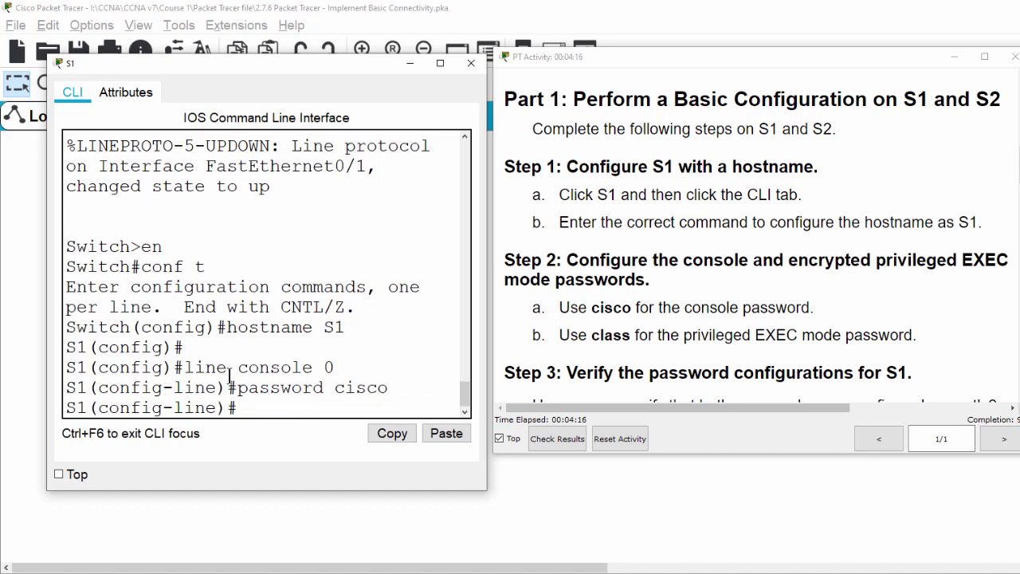
text(login)
key(Return)
key(Return)
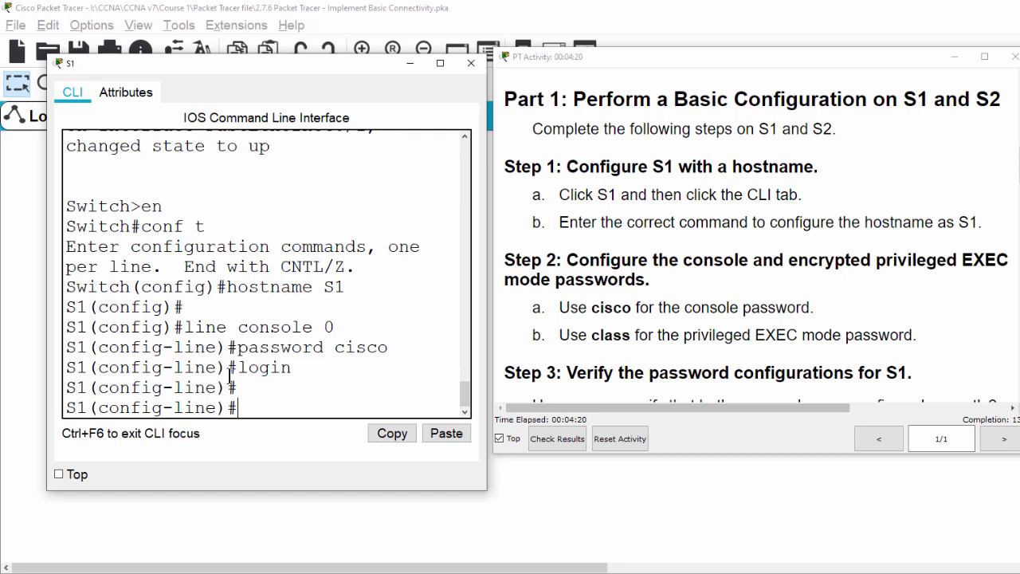
text(exit)
key(Return)
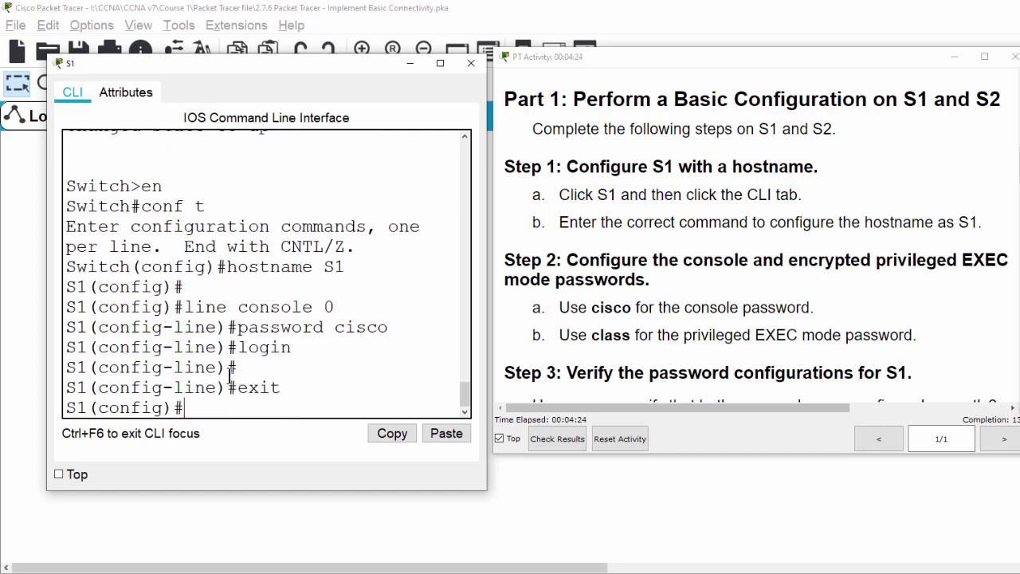
Step: Set S1's encrypted enable secret password and type do show run
text(enable secret )
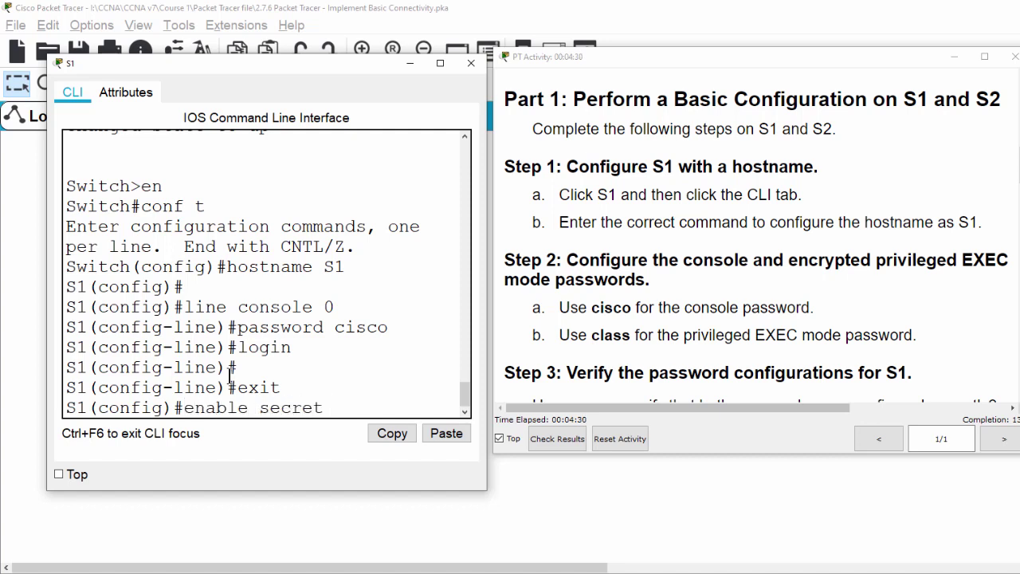
text(class)
key(Return)
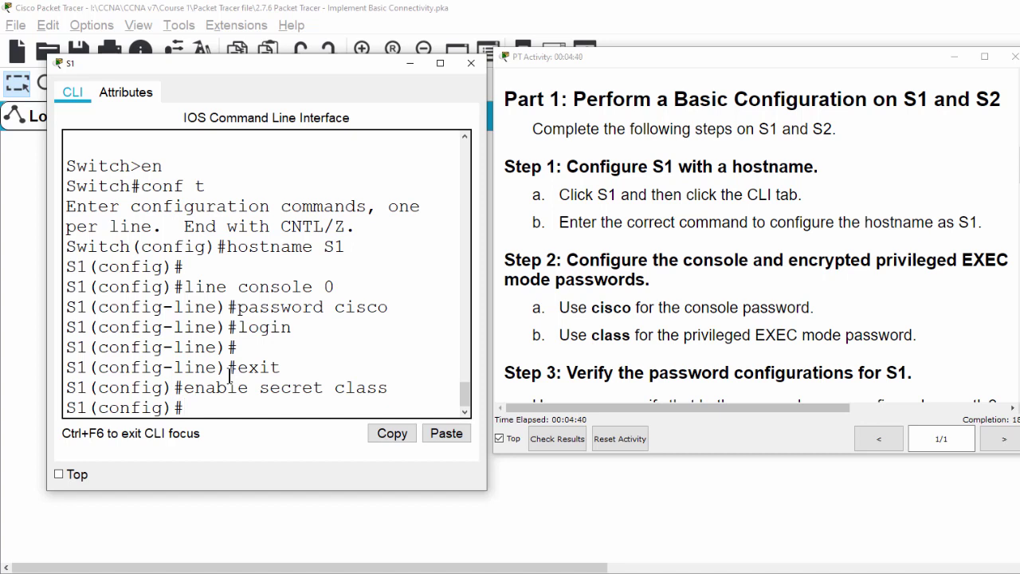
key(Return)
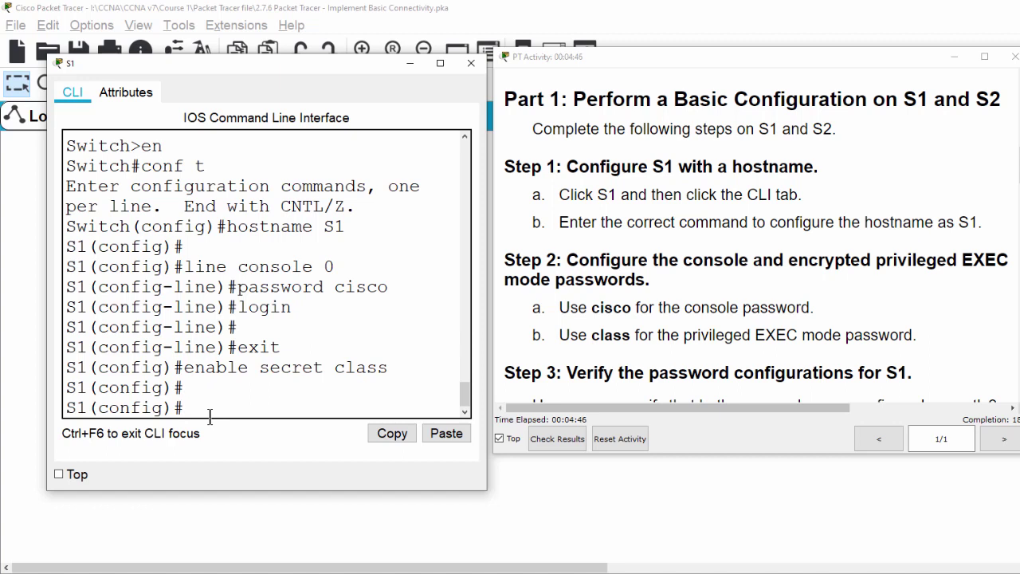
text(do show)
text(run)
Step: Run do show run to display S1's running configuration
drag(165, 409, 98, 409)
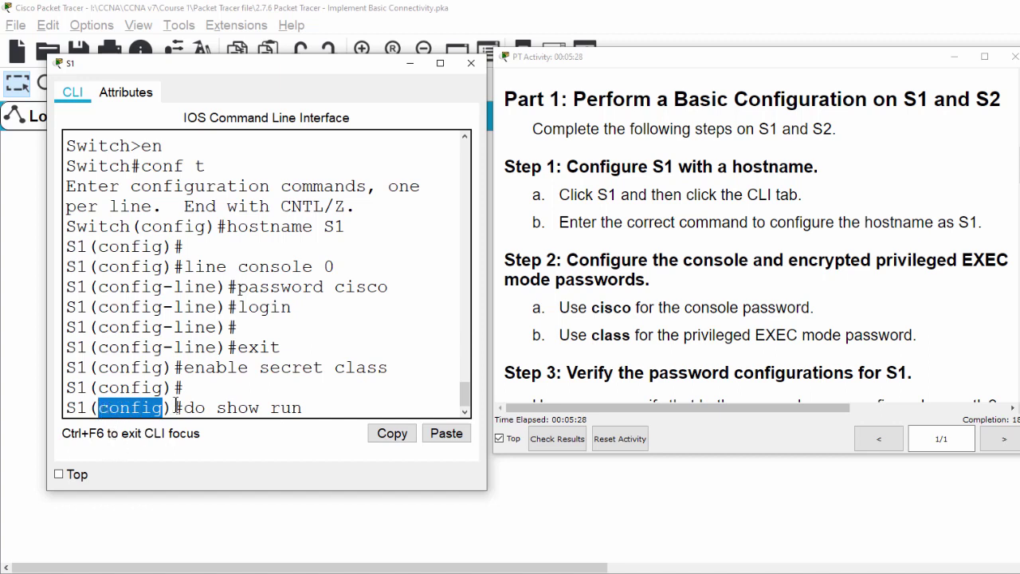
drag(206, 409, 185, 408)
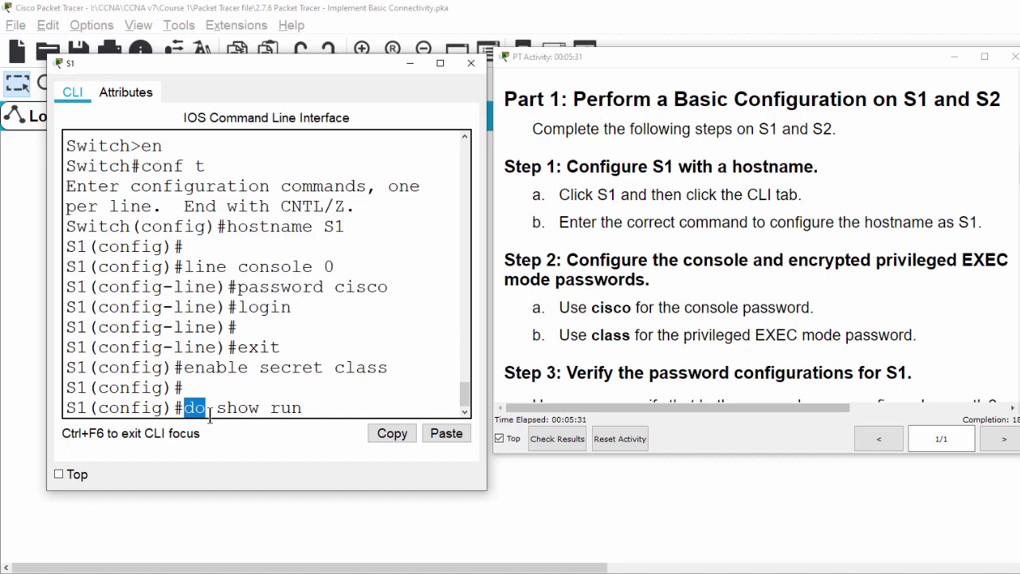
drag(217, 408, 305, 409)
click(334, 409)
key(Return)
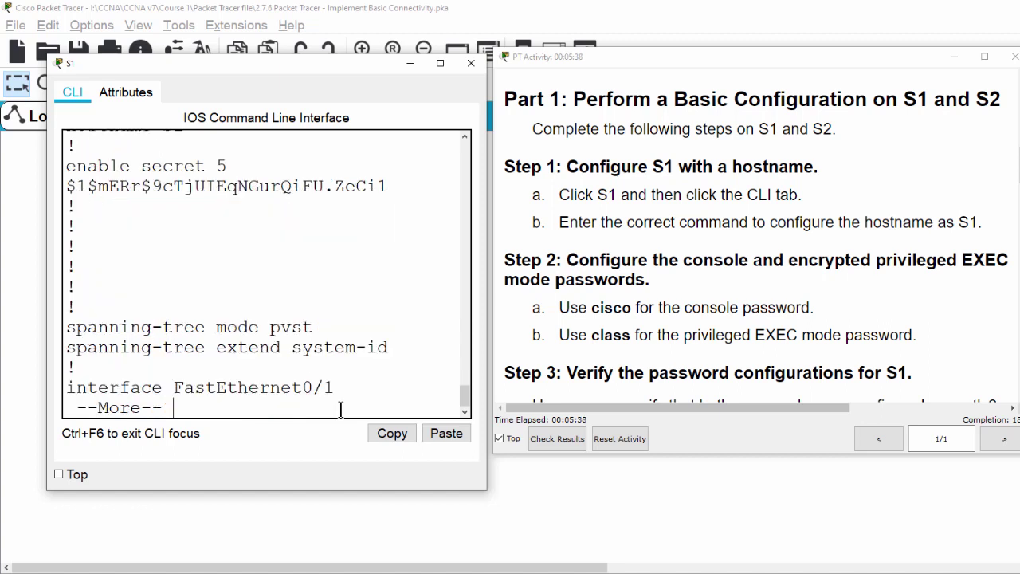
Step: Check the hostname S1, encrypted enable secret and console password lines in the output
scroll(214, 249, up, 1)
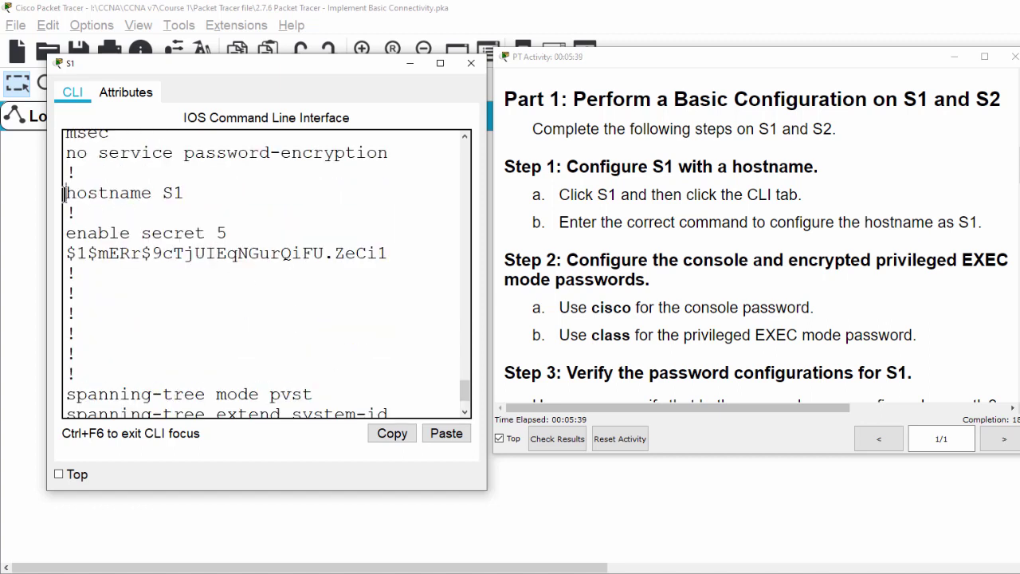
drag(64, 192, 186, 194)
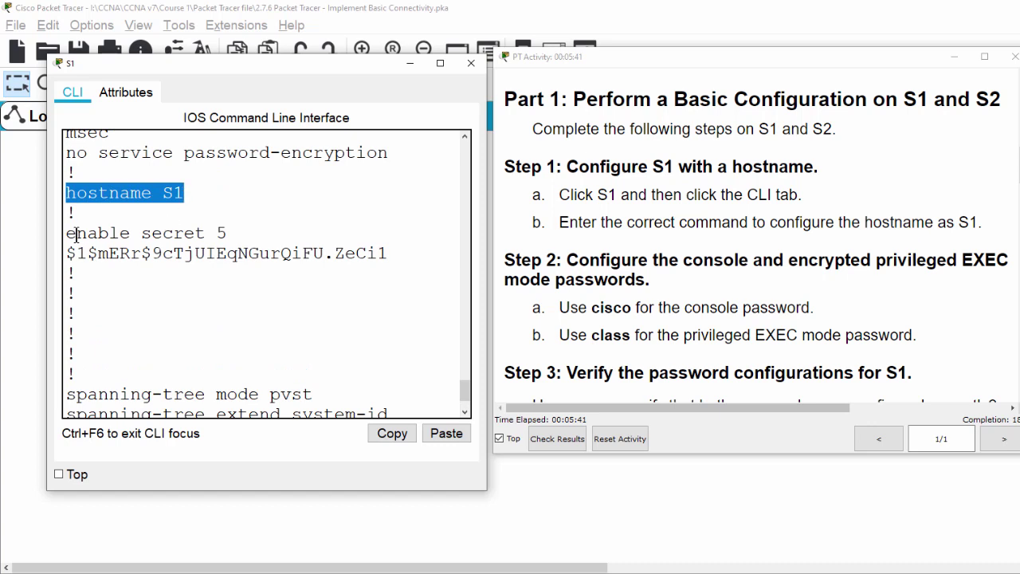
drag(68, 232, 205, 235)
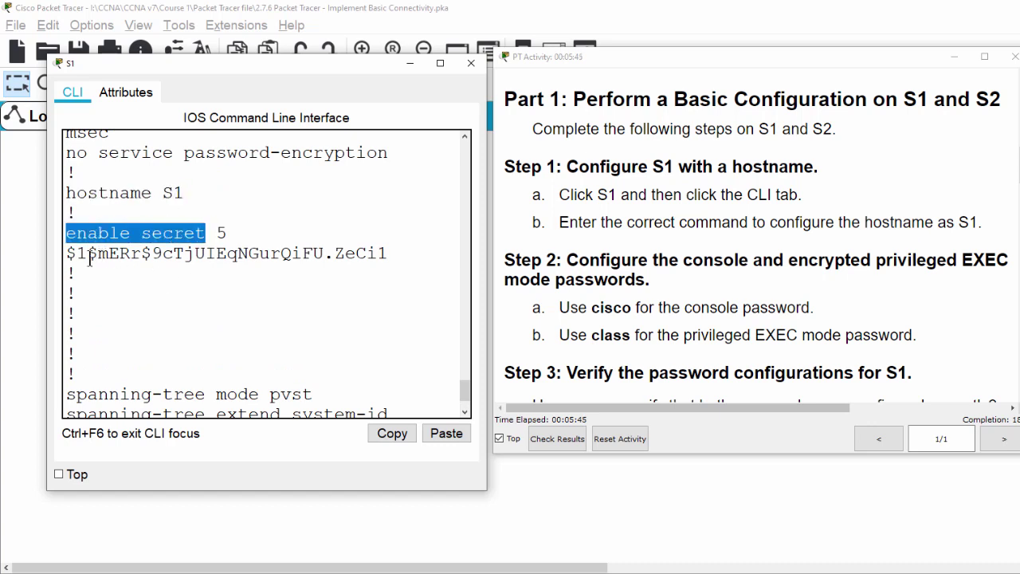
drag(70, 255, 282, 253)
click(354, 304)
triple_click(386, 317)
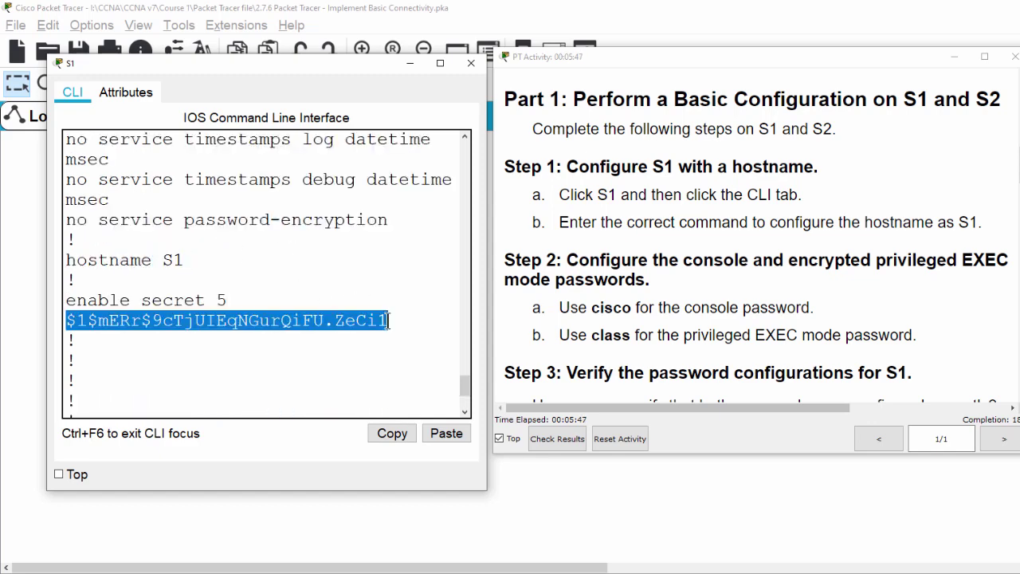
scroll(318, 328, down, 3)
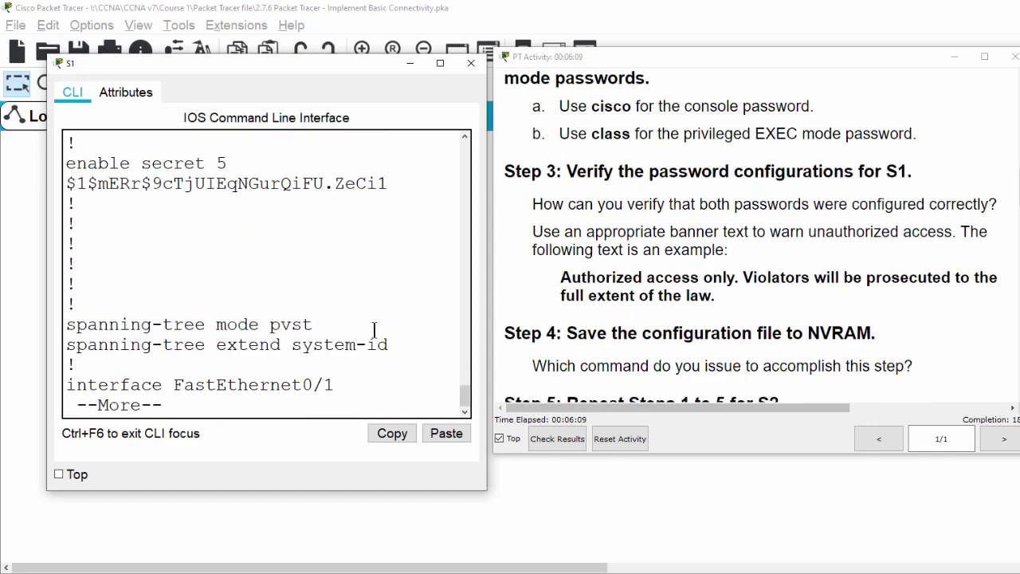
key(Return)
key(Return)
key(Return)
key(Return)
key(Return)
key(Return)
key(Return)
key(Return)
key(Return)
key(Return)
key(Return)
key(Return)
key(Return)
key(Return)
key(Return)
key(Return)
key(Return)
key(Return)
key(Return)
key(Return)
key(Return)
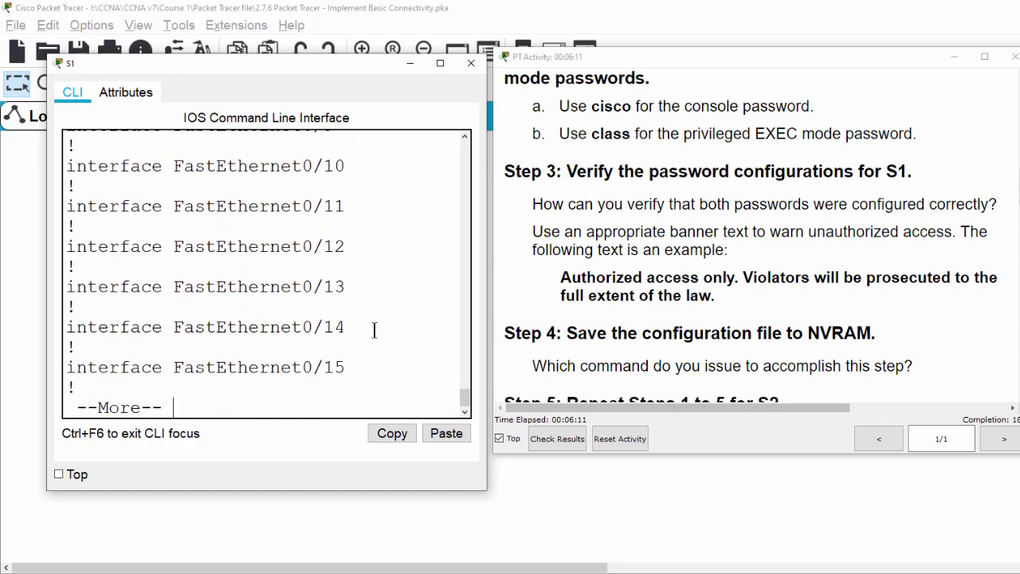
key(Return)
key(Return)
key(Return)
key(Return)
key(Return)
key(Return)
key(Return)
key(Return)
key(Return)
key(Return)
key(Return)
key(Return)
key(Return)
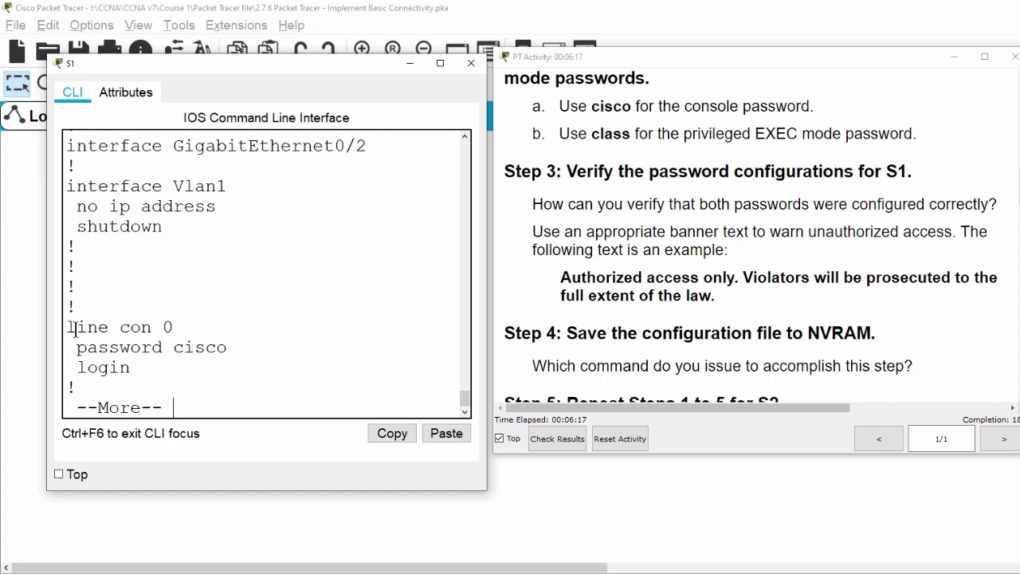
double_click(200, 348)
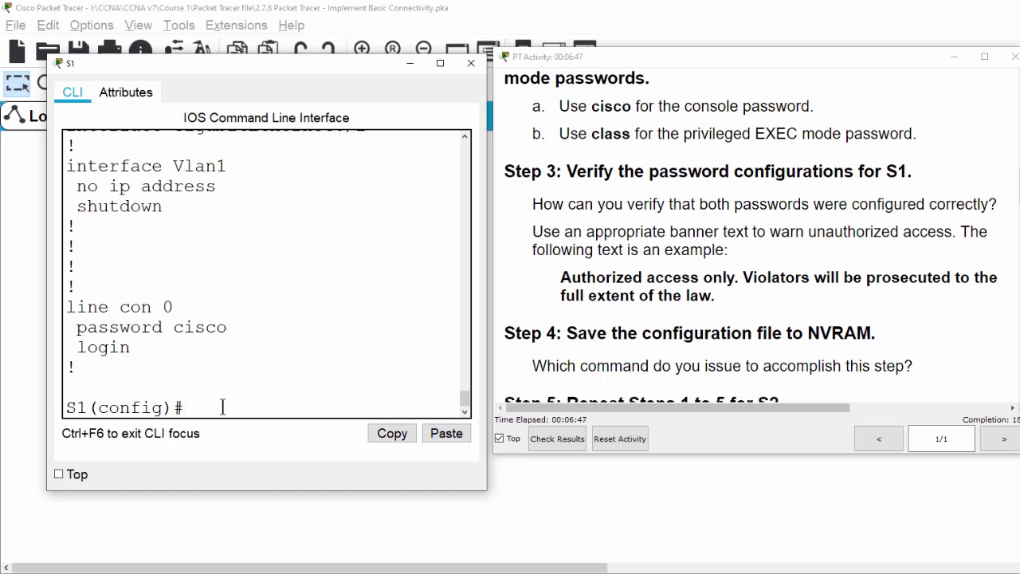
Step: Enter banner motd on S1 with the pasted 'Authorized access only...' warning text in quotes
text(banner motd ")
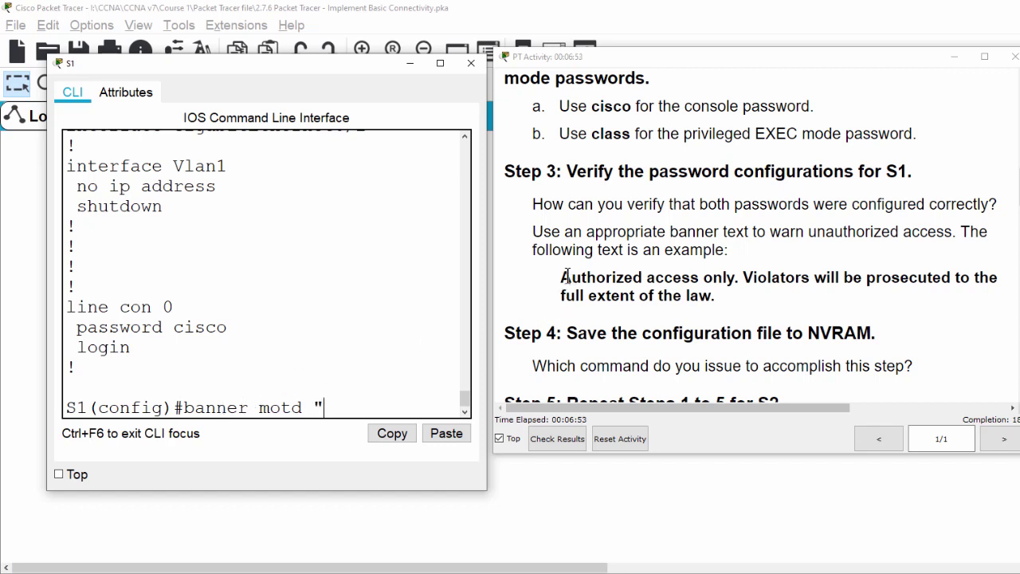
drag(561, 276, 717, 296)
key(ctrl+c)
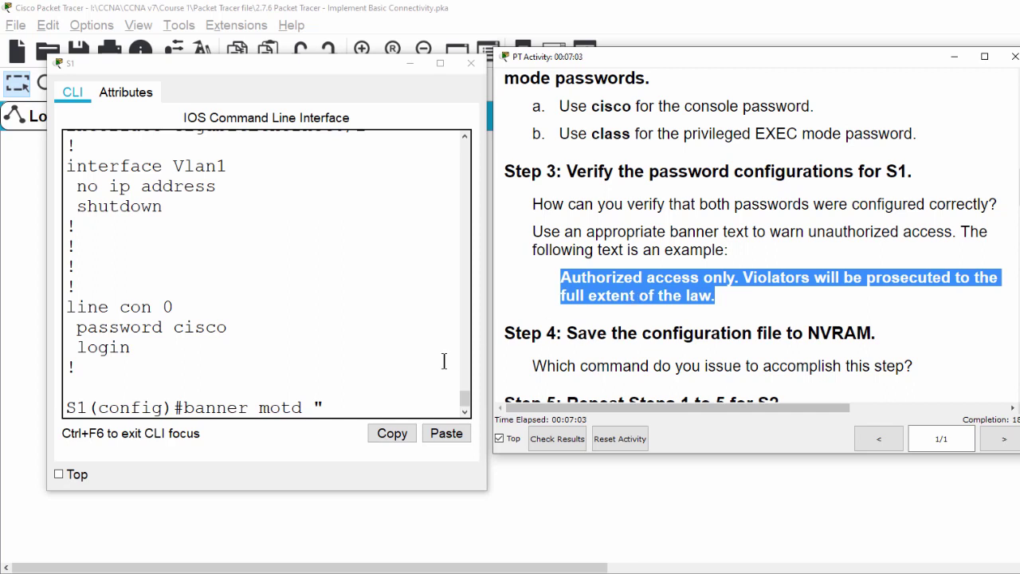
click(325, 408)
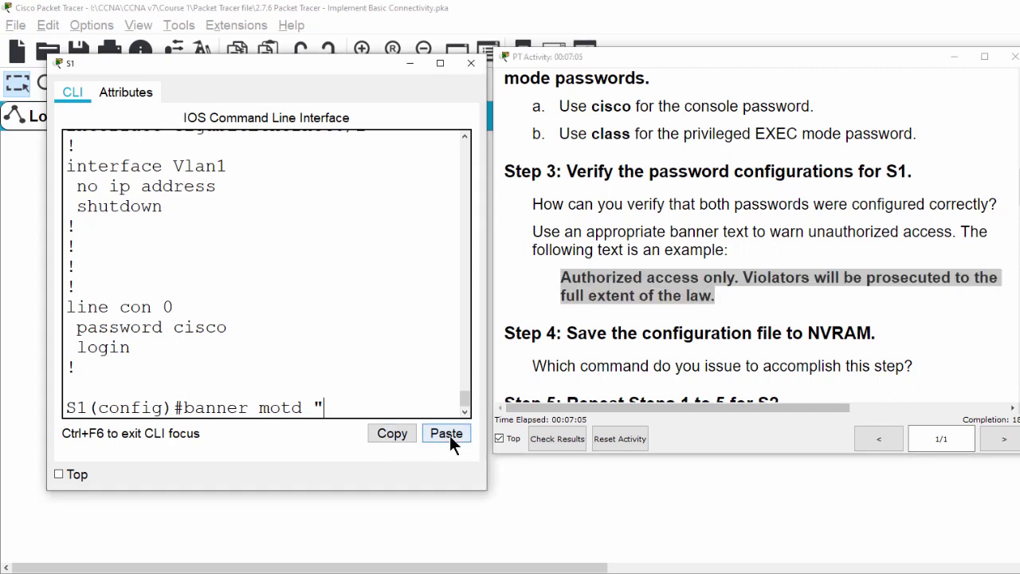
click(449, 435)
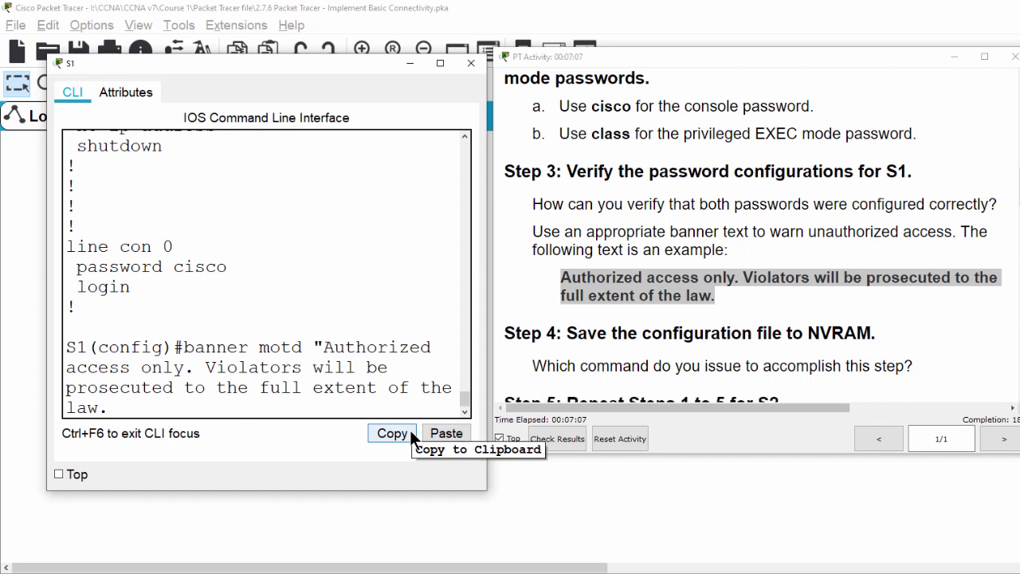
text(")
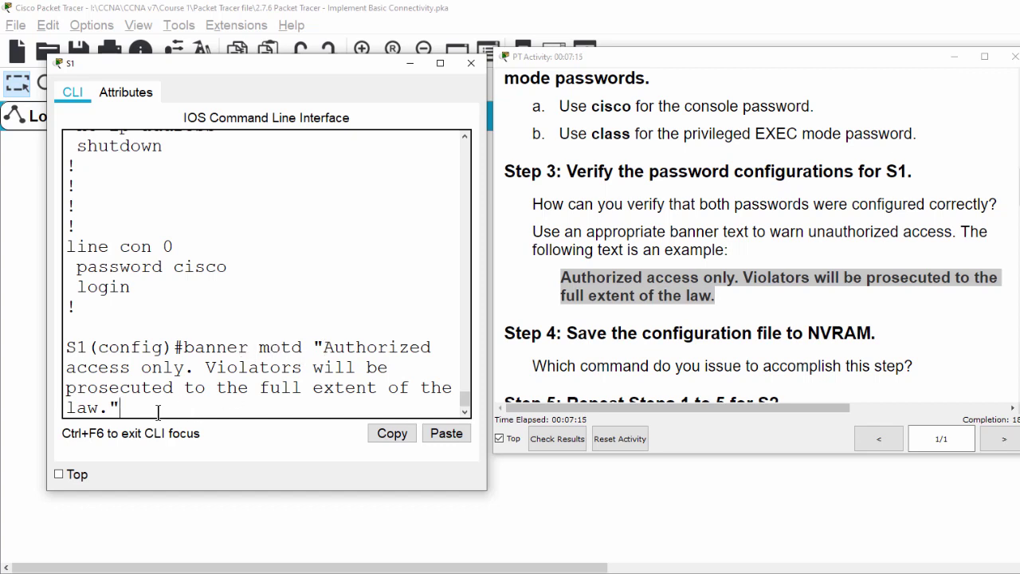
key(Return)
key(Return)
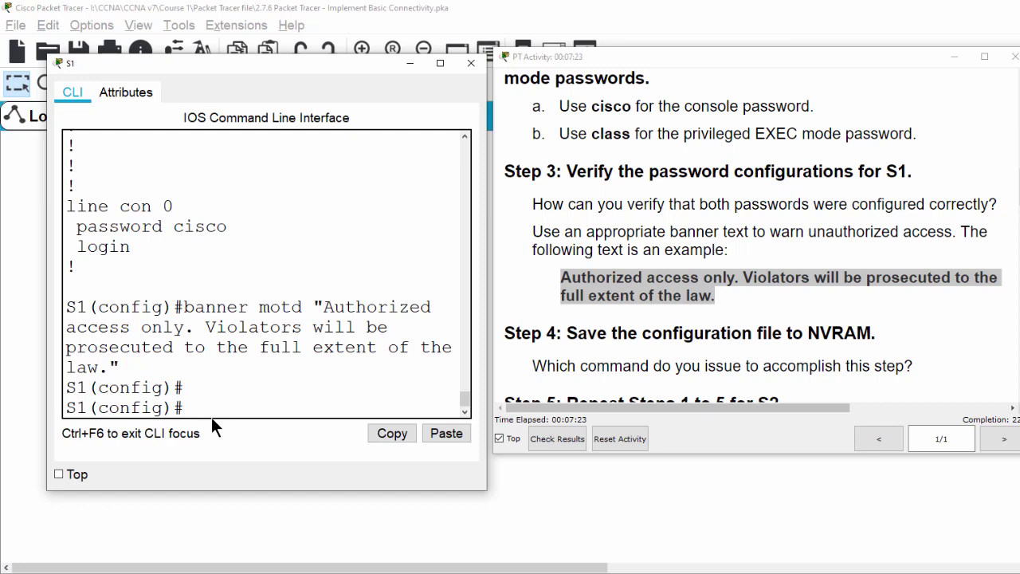
key(Return)
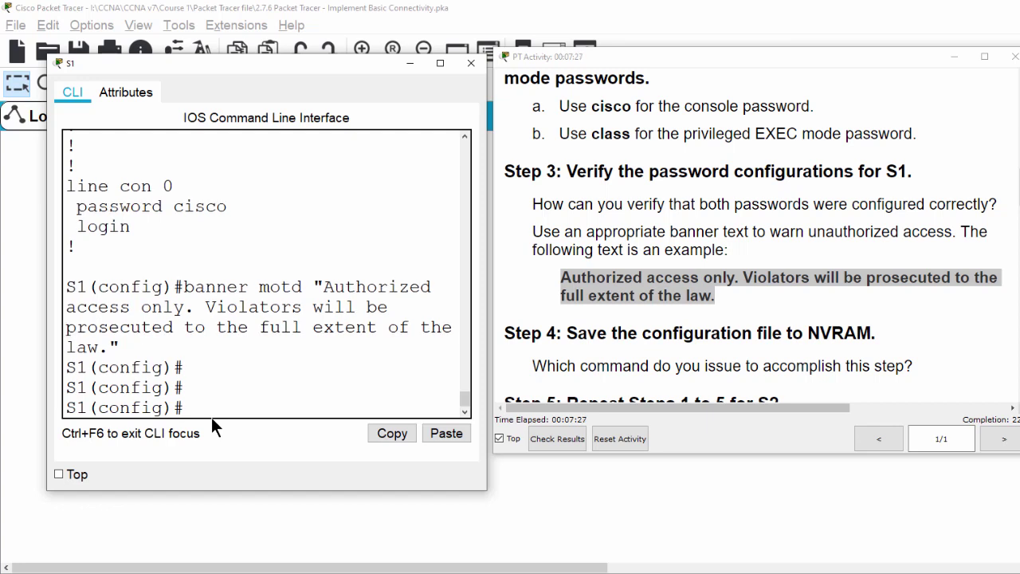
Step: Exit config mode, save with copy run start, and hide S1's console
text(exit)
key(Return)
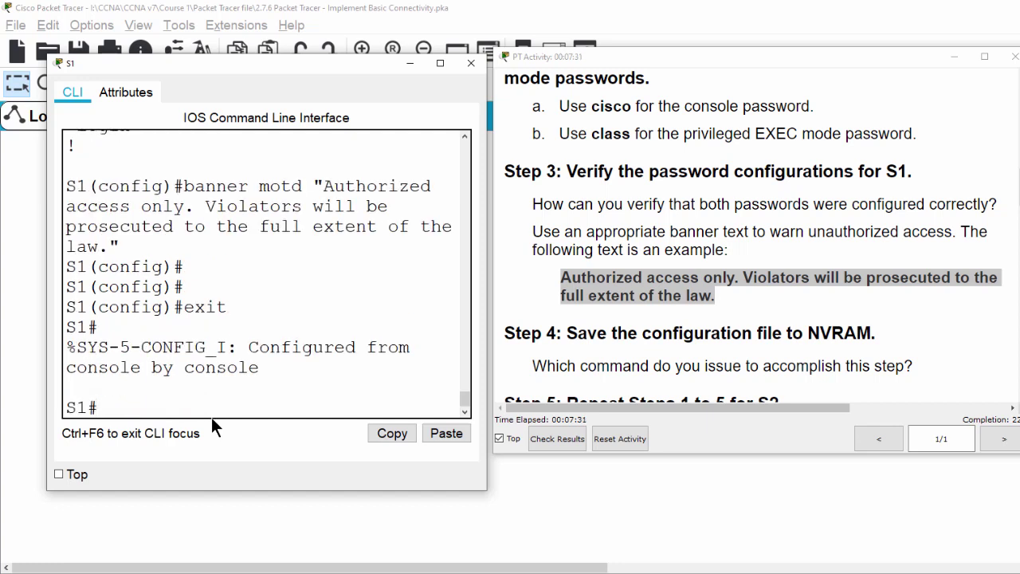
text(copy run start)
key(Return)
key(Return)
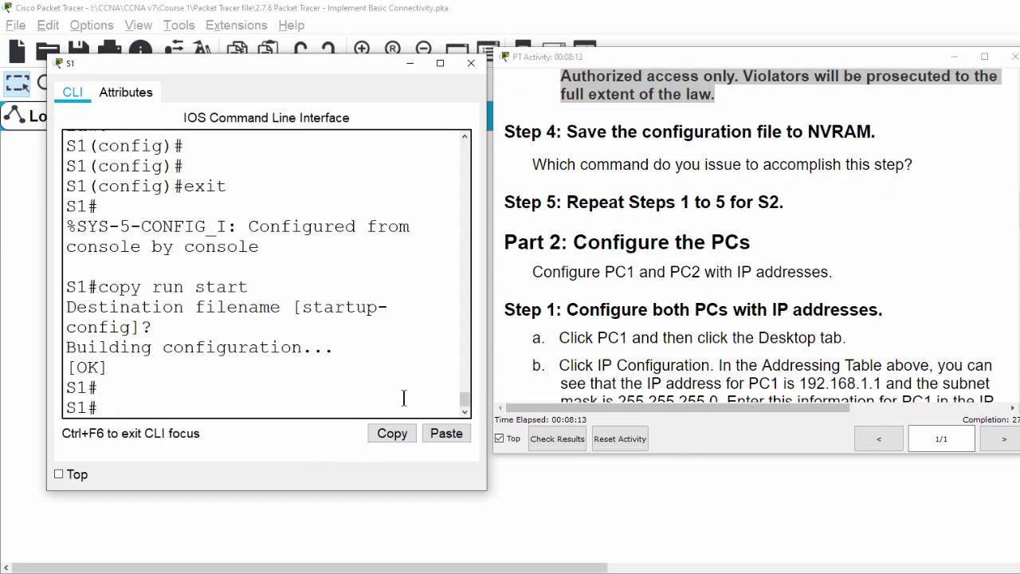
click(409, 63)
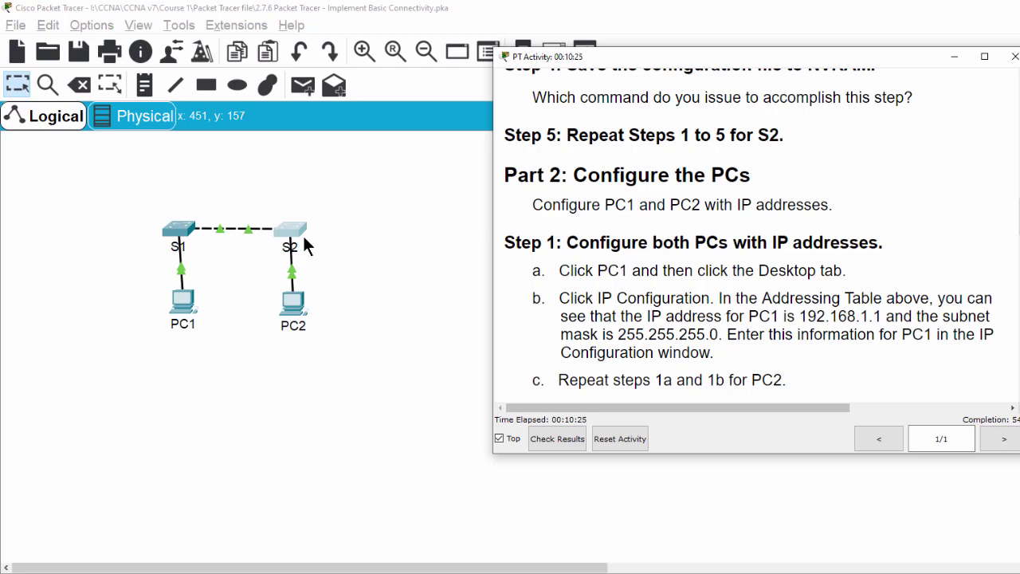
Step: Look up PC1's address in the addressing table
scroll(398, 223, down, 2)
scroll(825, 278, up, 7)
scroll(825, 278, up, 5)
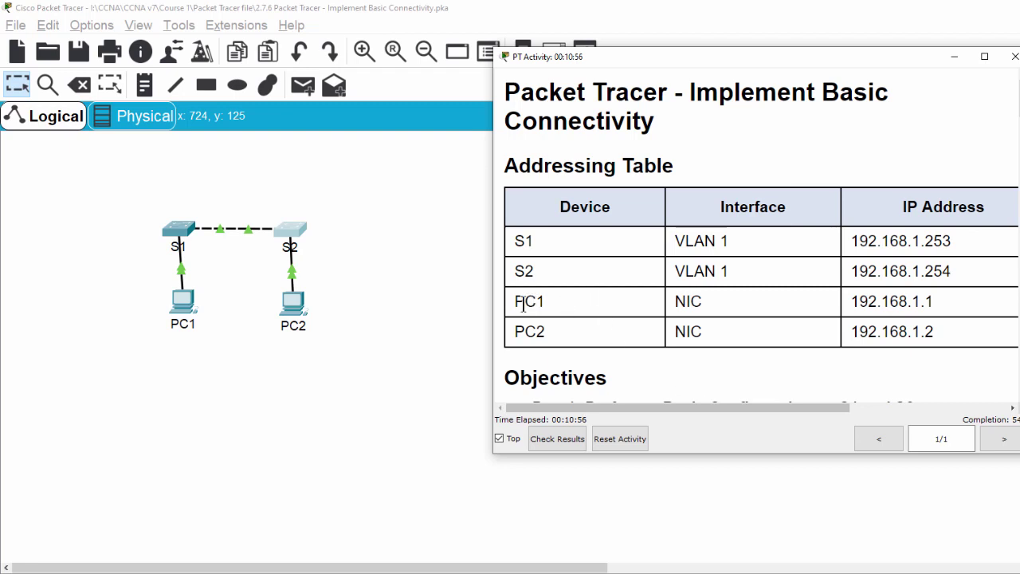
drag(516, 302, 553, 302)
drag(524, 333, 606, 341)
drag(900, 301, 933, 305)
click(848, 332)
Step: Give PC1 IP 192.168.1.1 with mask 255.255.255.0 and close its window
click(182, 315)
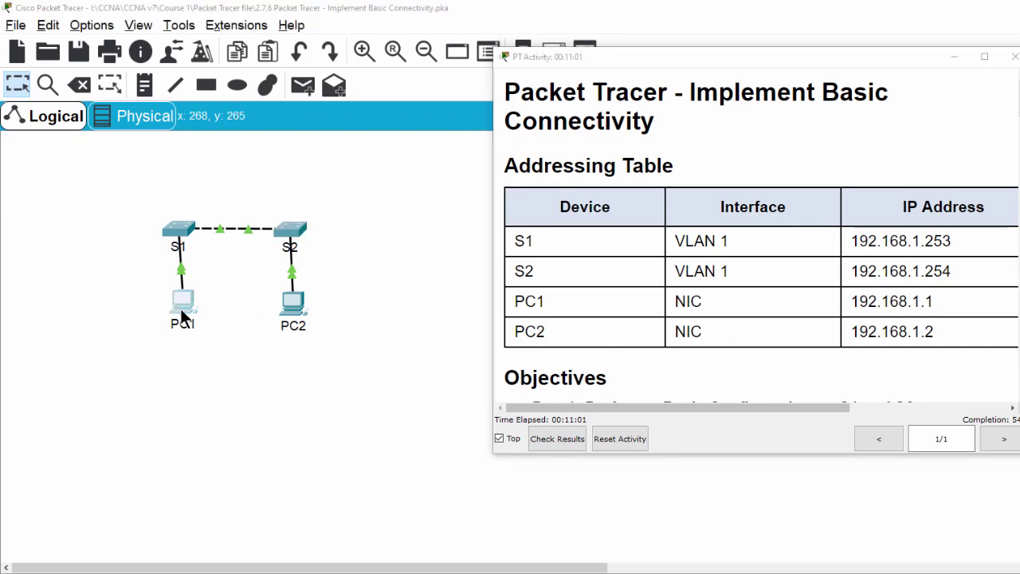
drag(469, 141, 96, 37)
click(100, 128)
click(219, 168)
drag(952, 303, 846, 303)
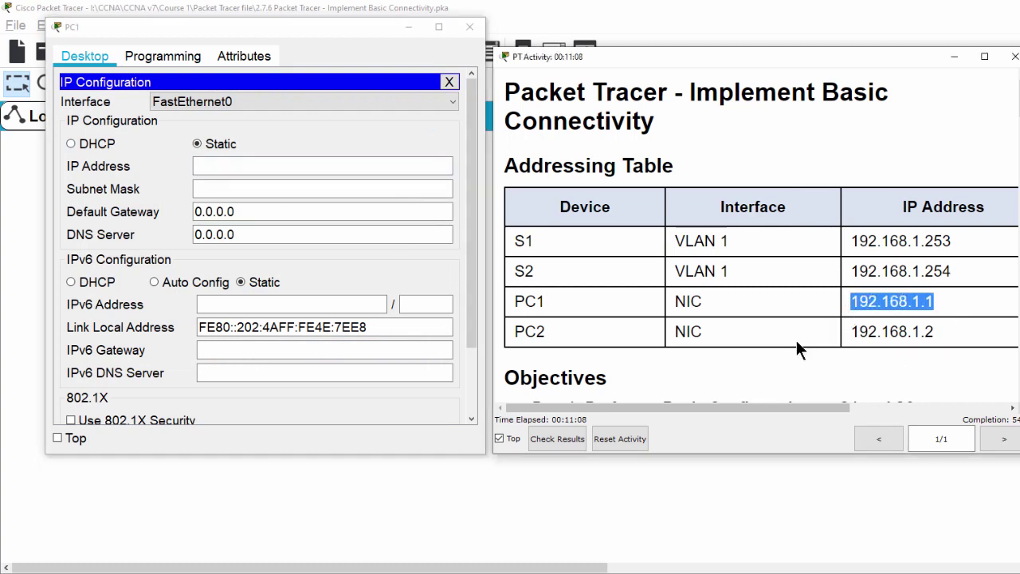
click(263, 165)
right_click(259, 166)
click(311, 254)
click(259, 195)
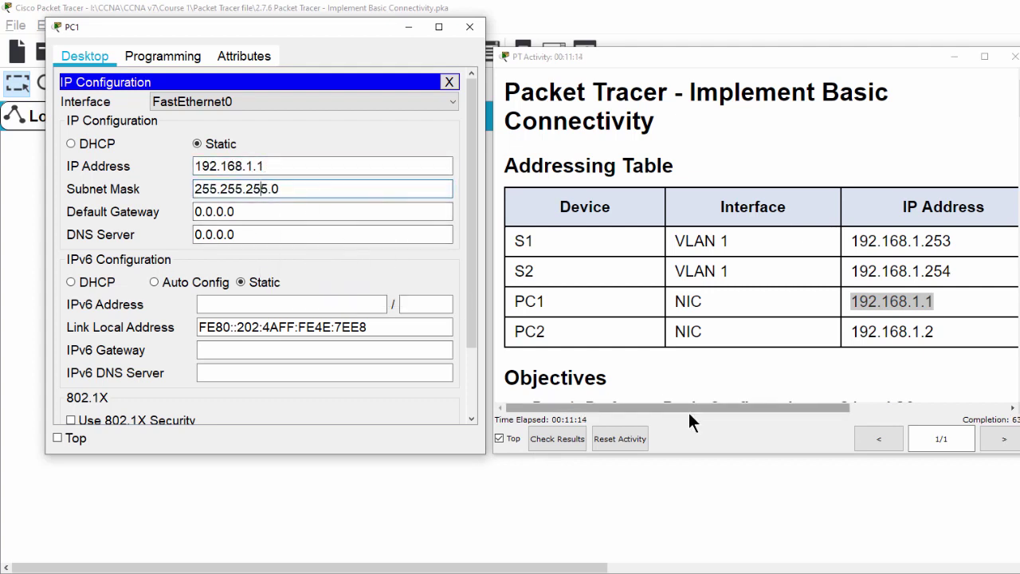
drag(691, 409, 619, 403)
click(469, 28)
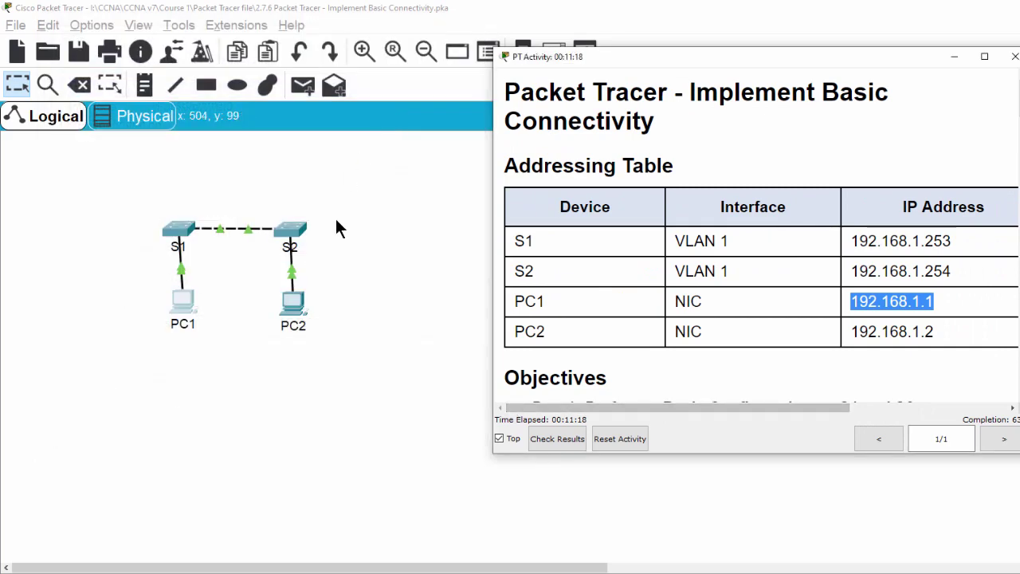
Step: Give PC2 IP 192.168.1.2 with mask 255.255.255.0 and close its window
click(296, 307)
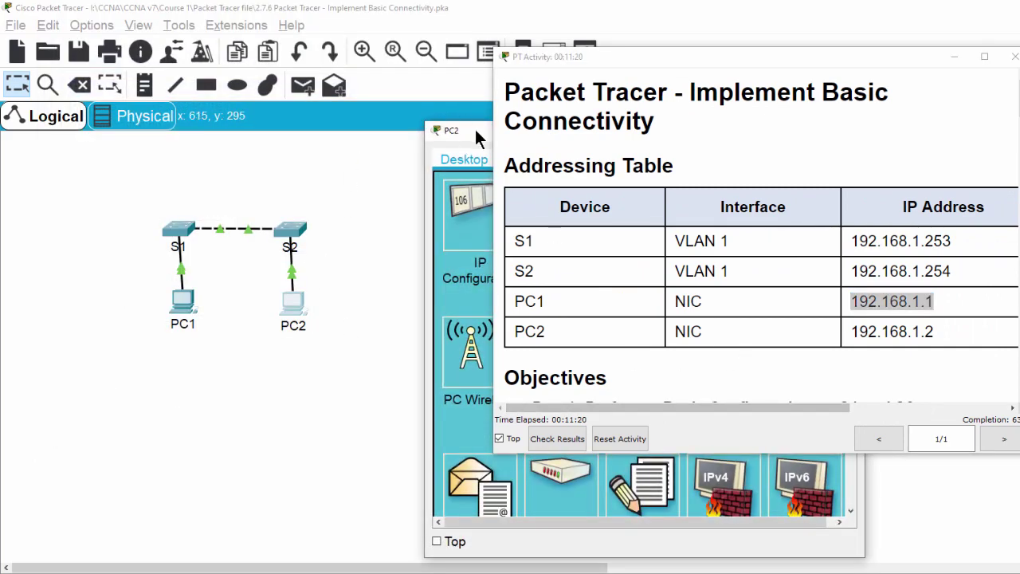
drag(478, 135, 107, 19)
drag(932, 332, 847, 355)
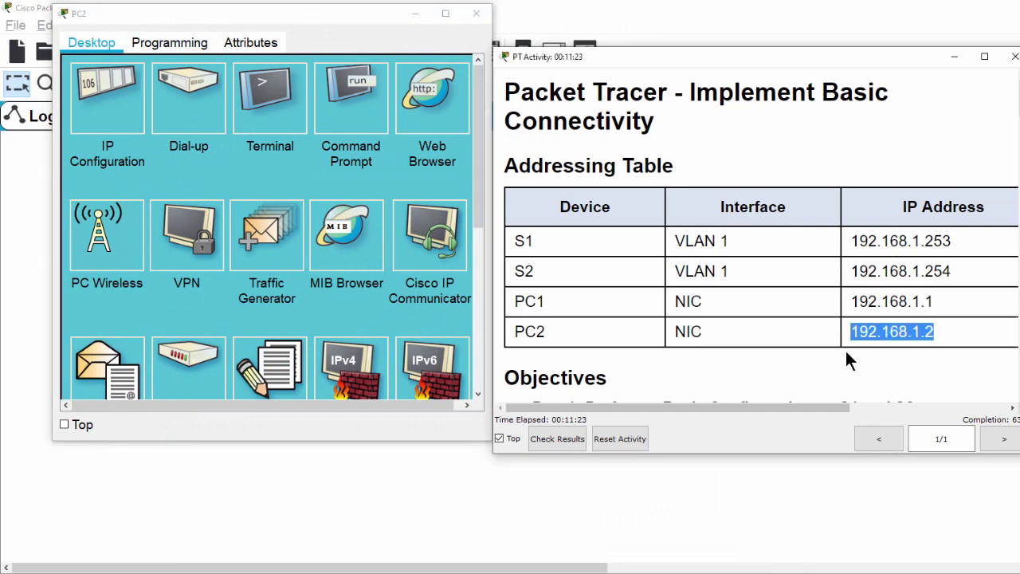
click(103, 111)
click(234, 153)
key(ctrl+v)
click(270, 174)
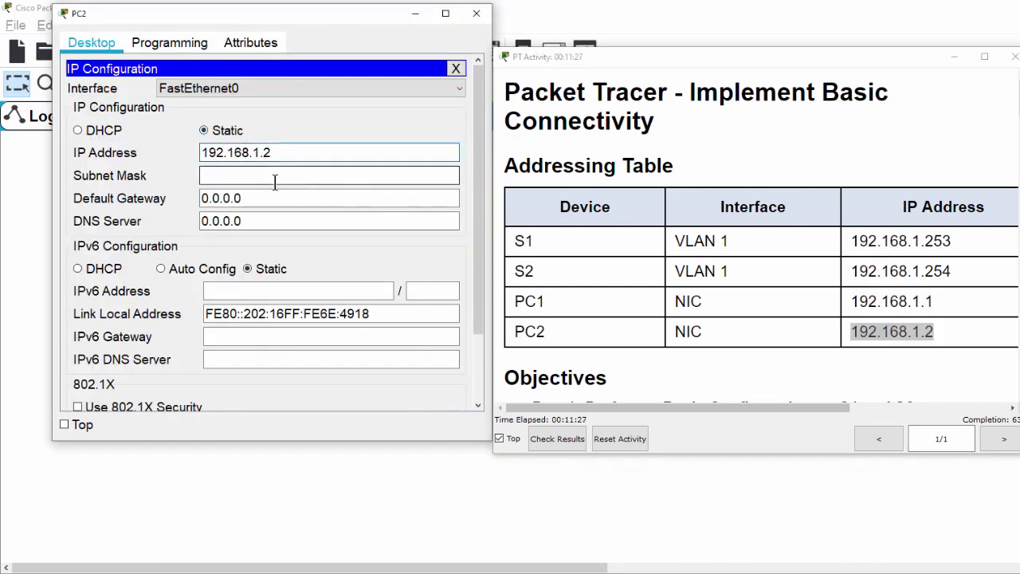
click(476, 13)
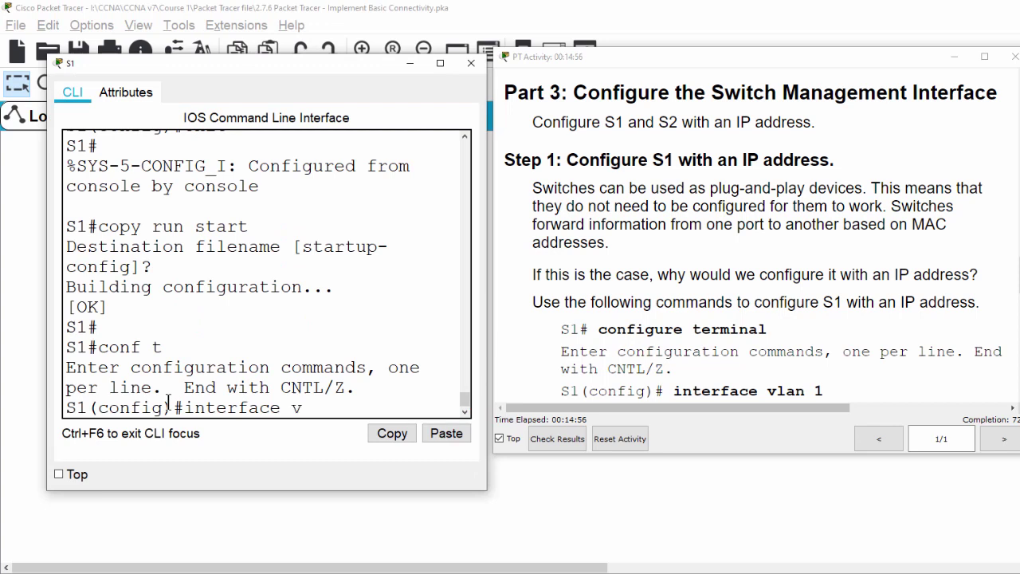
Step: Enter interface vlan 1 configuration on S1
text(lan 1)
key(Return)
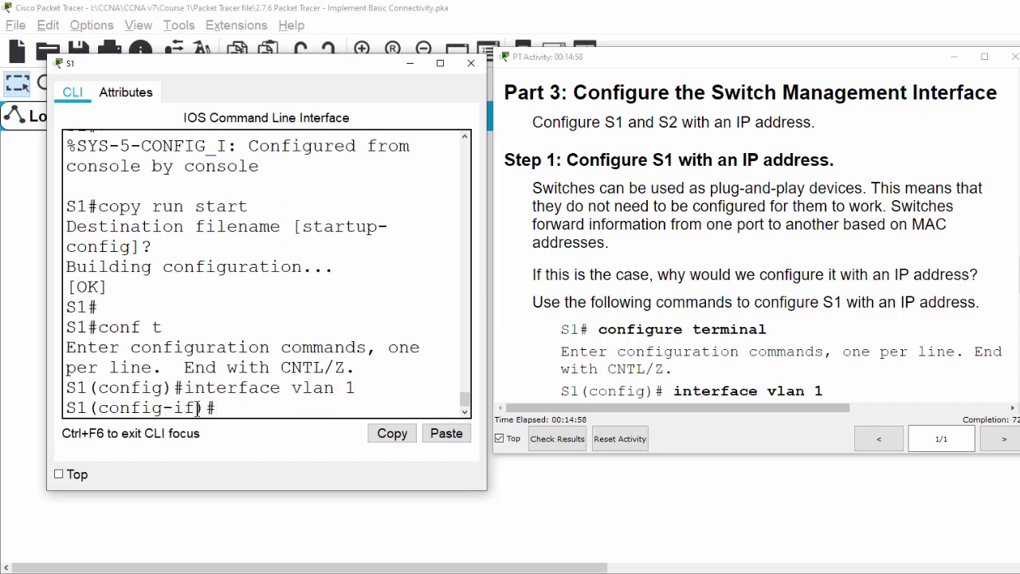
drag(359, 388, 185, 389)
click(290, 389)
drag(290, 388, 367, 388)
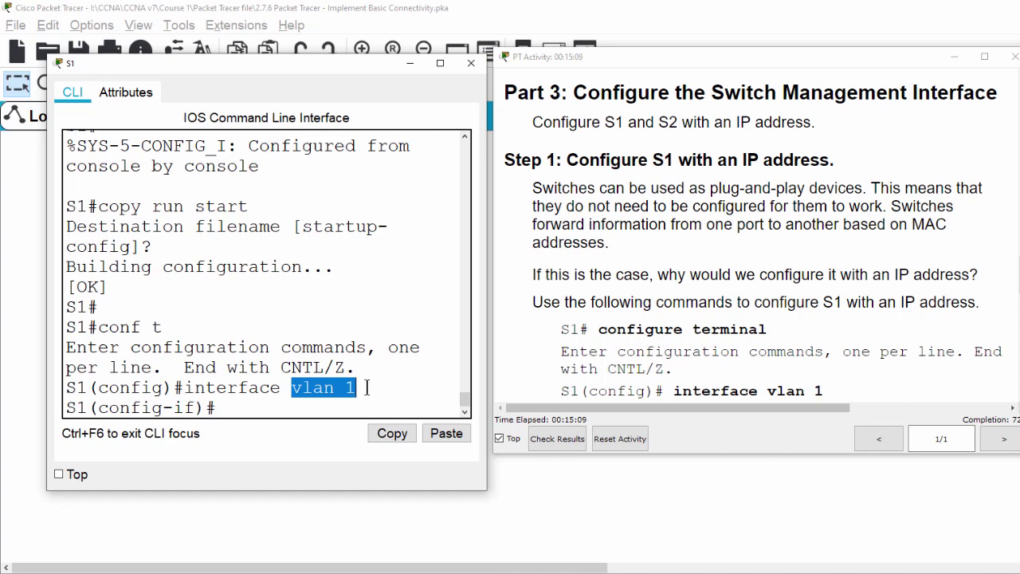
click(239, 413)
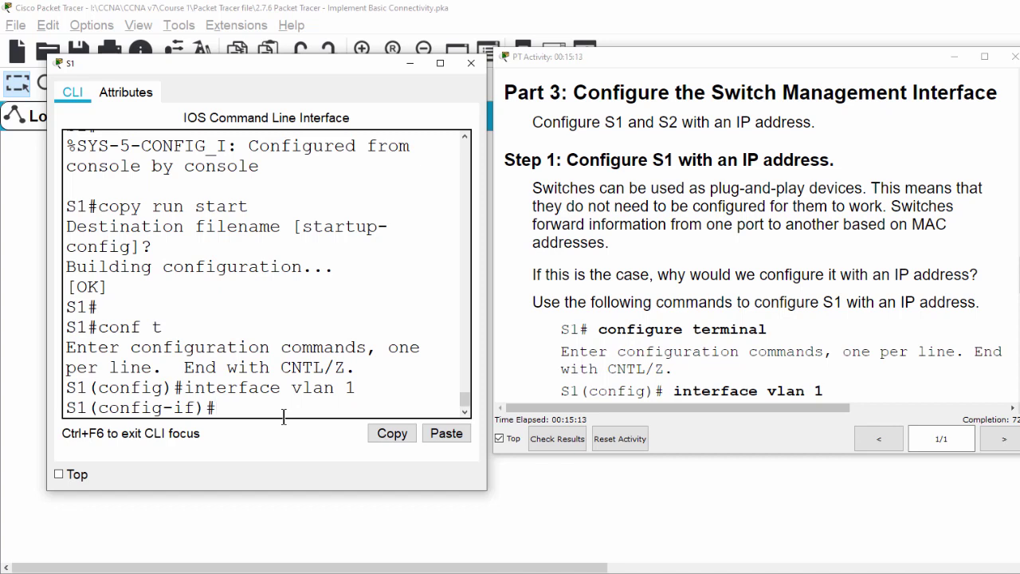
Step: Assign S1's VLAN 1 the address 192.168.1.253 255.255.255.0
text(ip add)
scroll(848, 292, up, 5)
scroll(762, 240, up, 10)
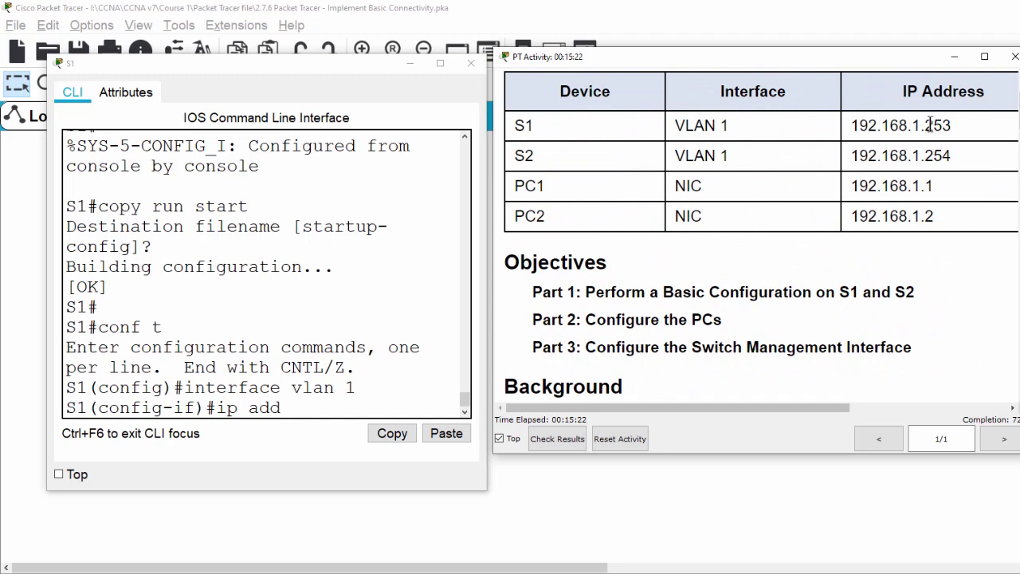
drag(923, 123, 853, 125)
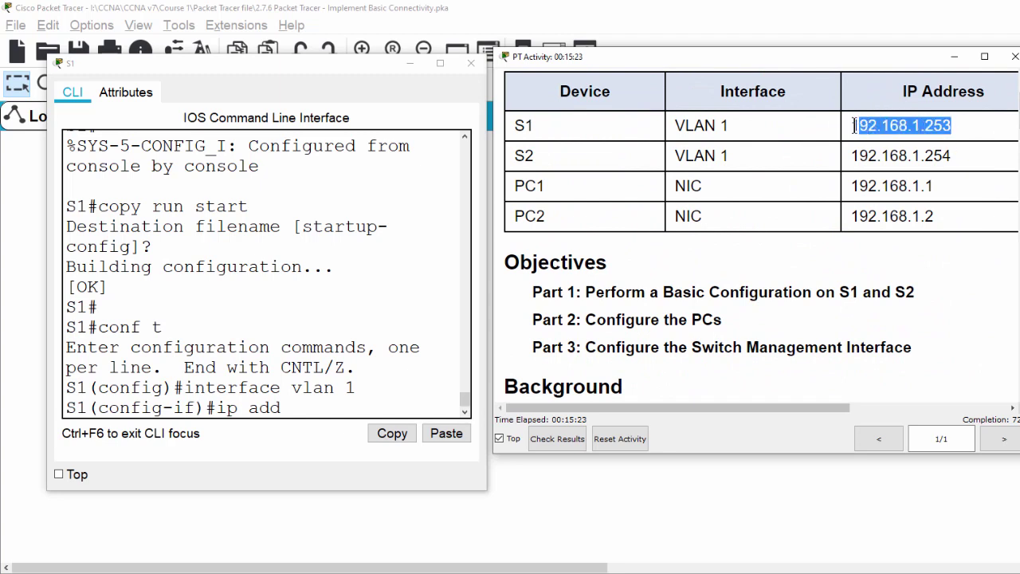
click(316, 404)
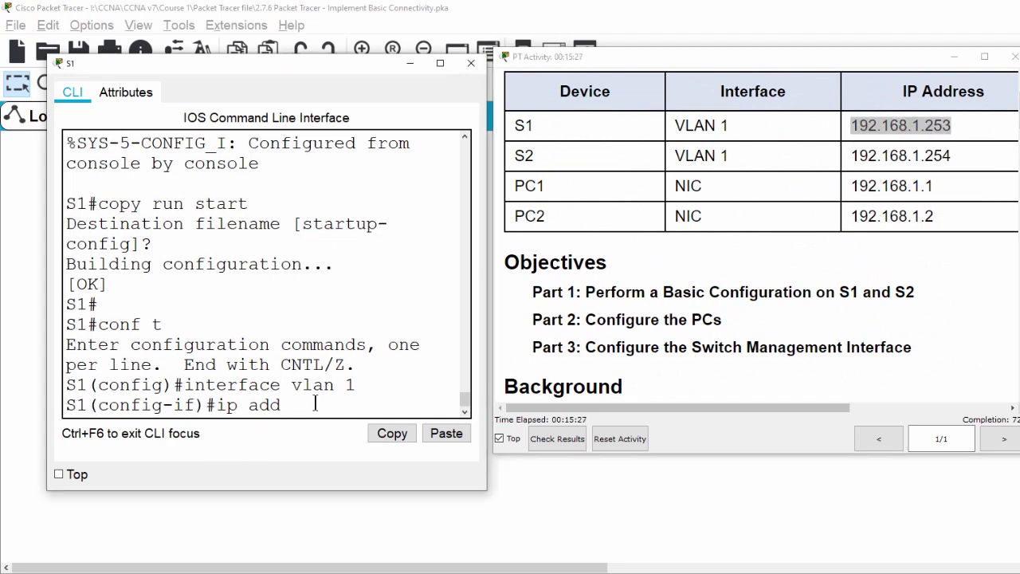
text(192.168.1.253 255.255.255.0)
key(Return)
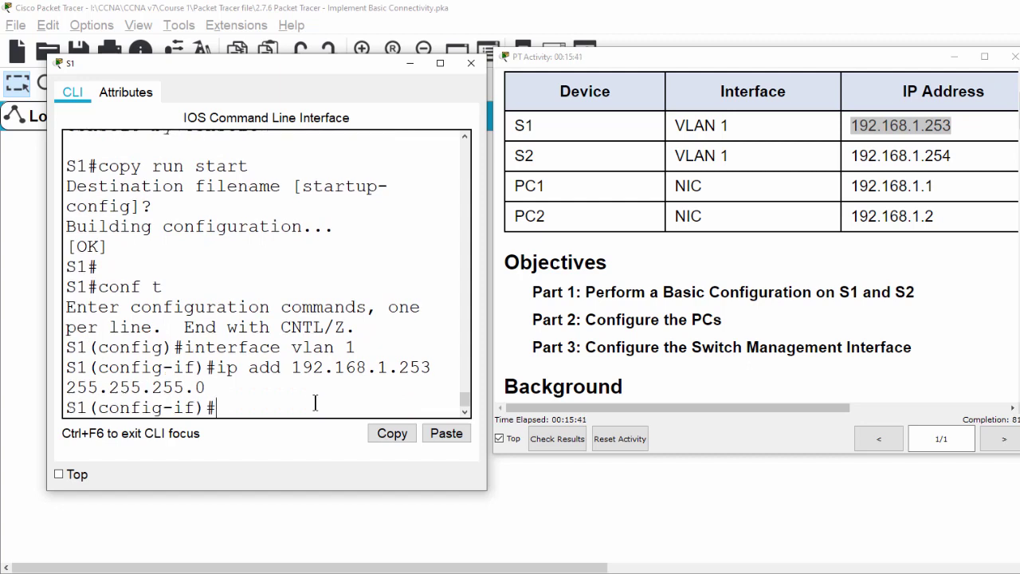
Step: Enable VLAN 1 with no shut and check the Interface Vlan1 up message
text(no shut)
key(Return)
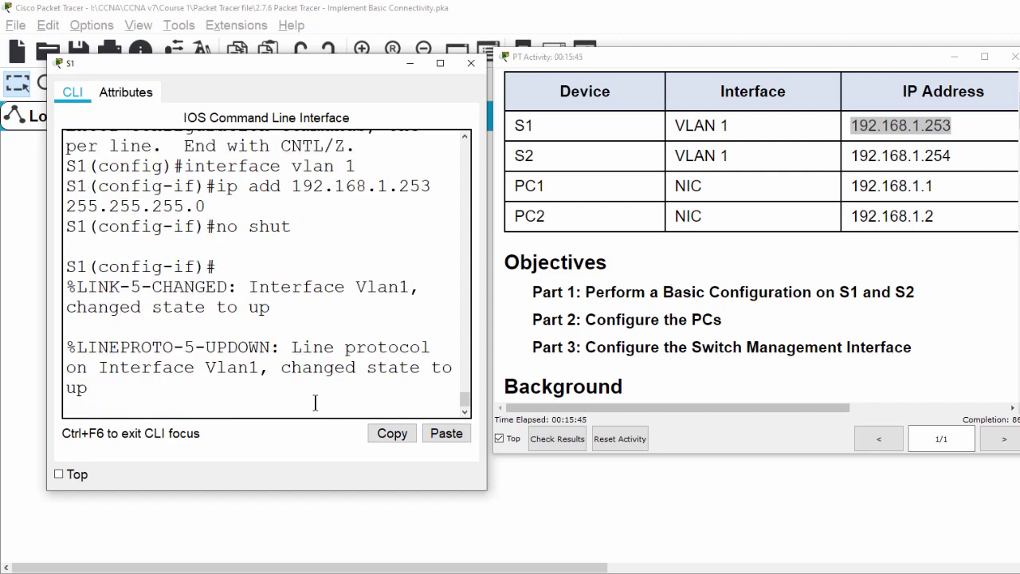
key(Return)
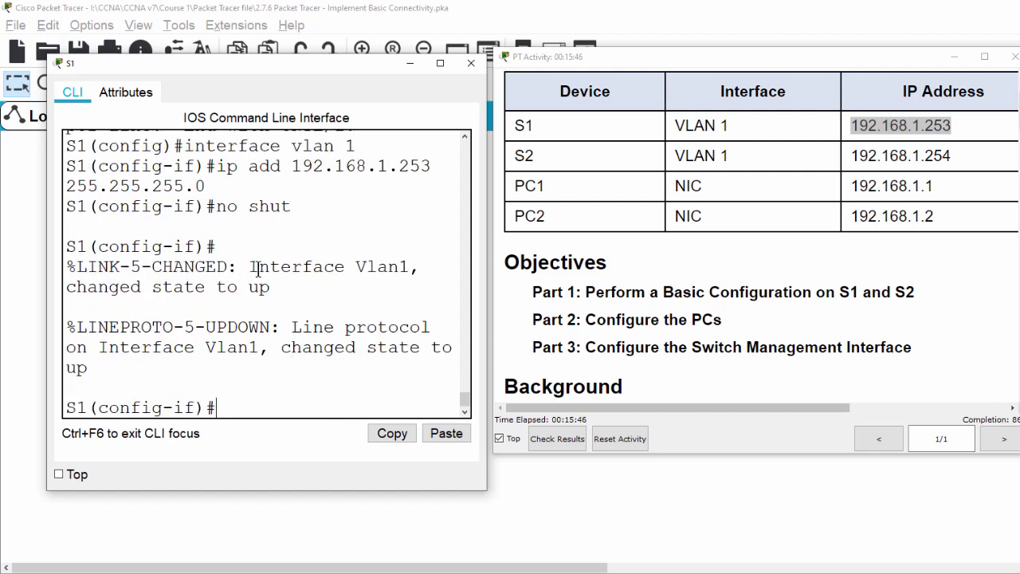
drag(251, 267, 416, 269)
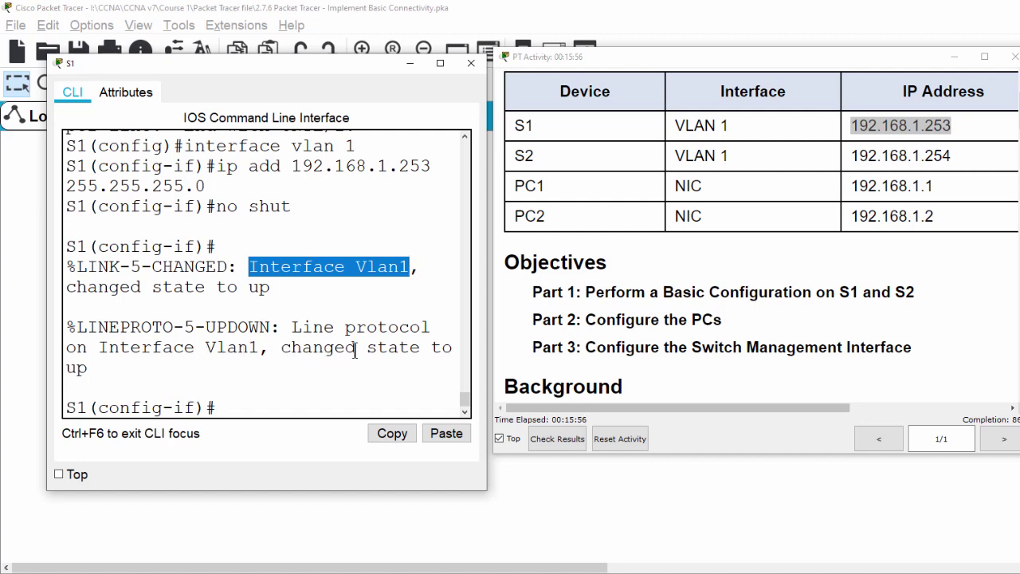
click(232, 398)
click(256, 413)
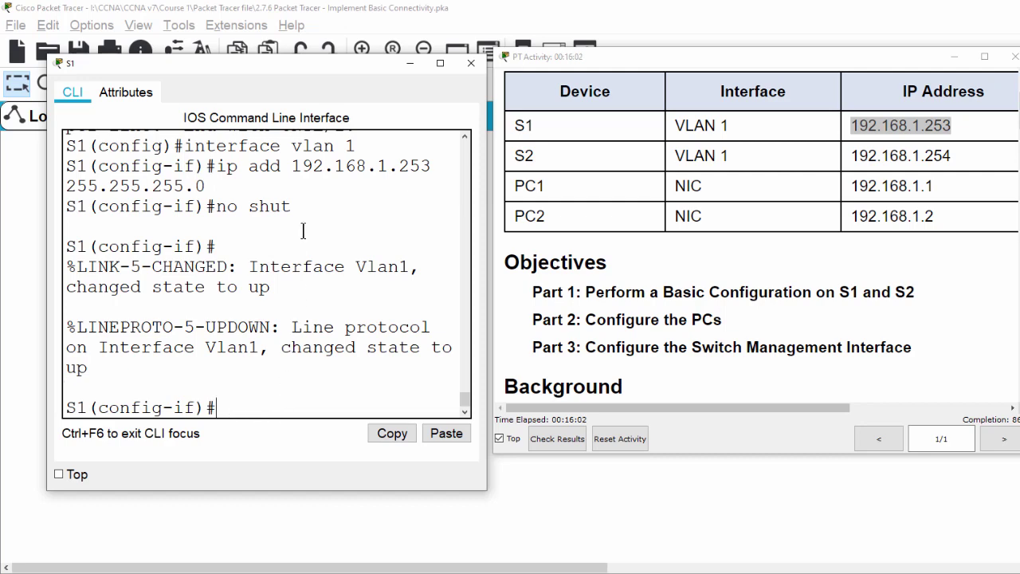
Step: Close S1's console and open S2's CLI at the config prompt
click(471, 65)
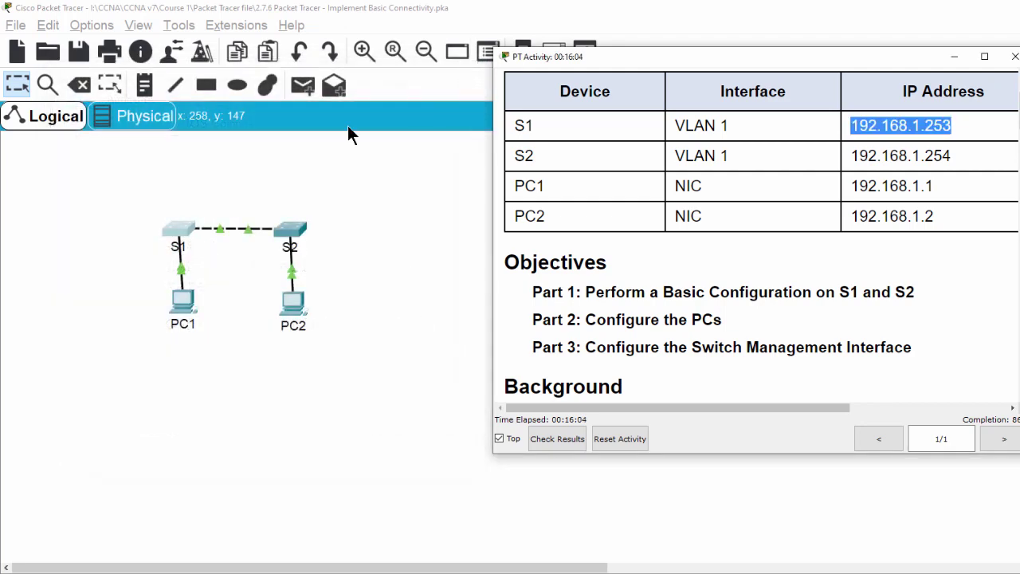
click(297, 233)
drag(488, 143, 100, 40)
drag(208, 343, 242, 379)
click(214, 369)
Step: On S2's interface vlan 1, set 192.168.1.254 255.255.255.0, no shut, then close the console
text(int)
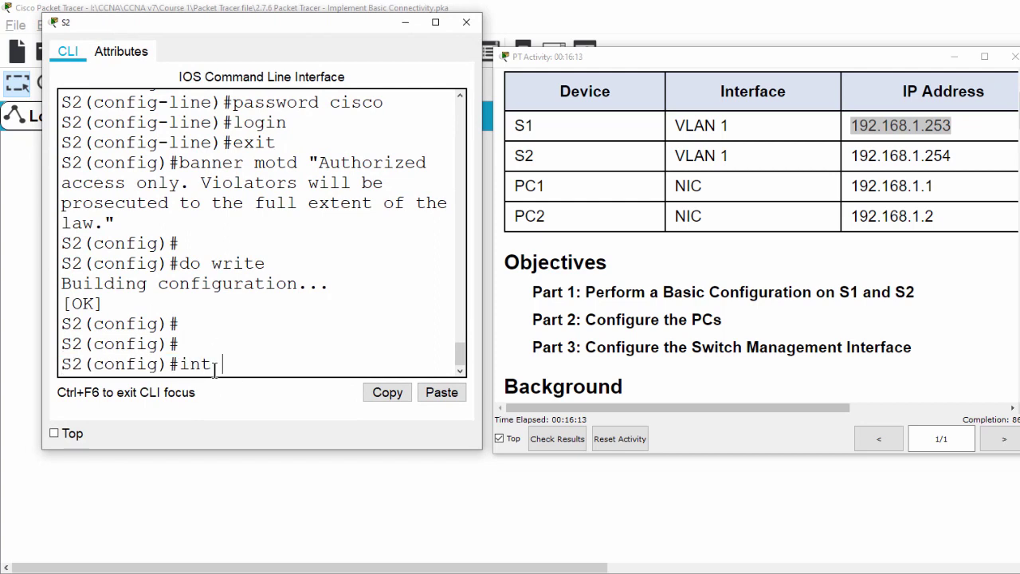
text( vlan 1)
key(Return)
text(ip add)
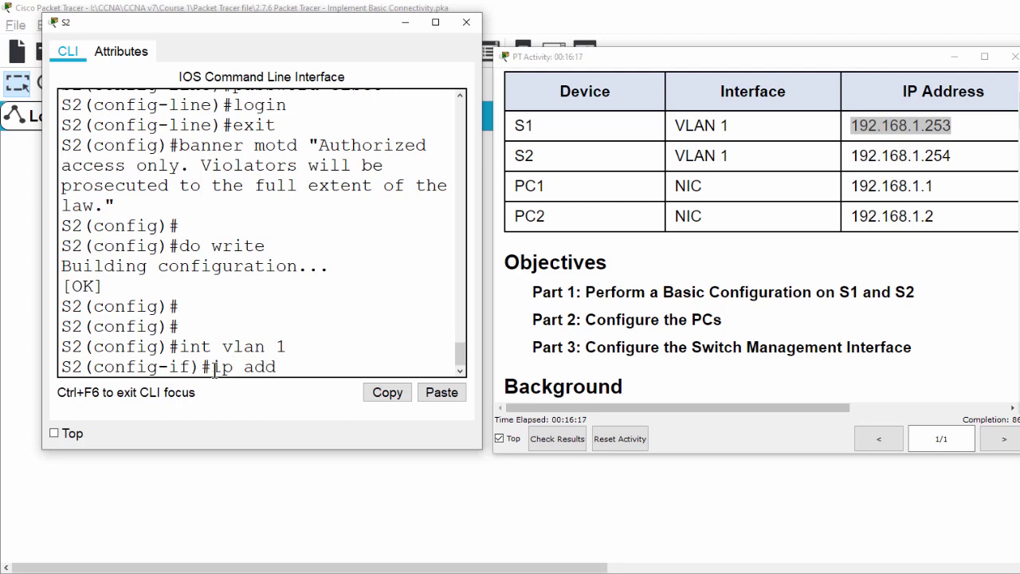
text( 192.168.1.254 255)
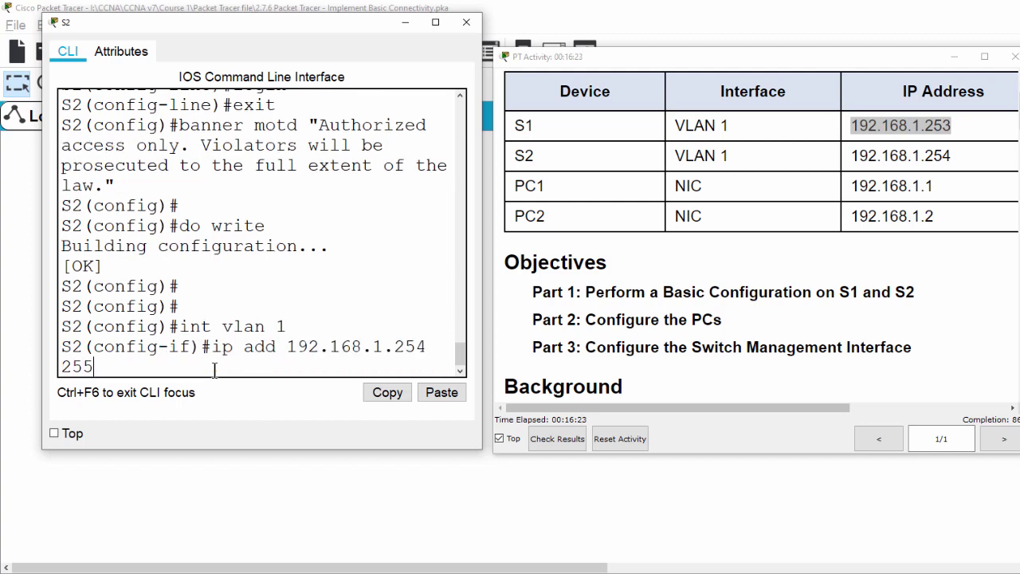
text(.255.255.0)
key(Return)
text(no shut)
key(Return)
key(Return)
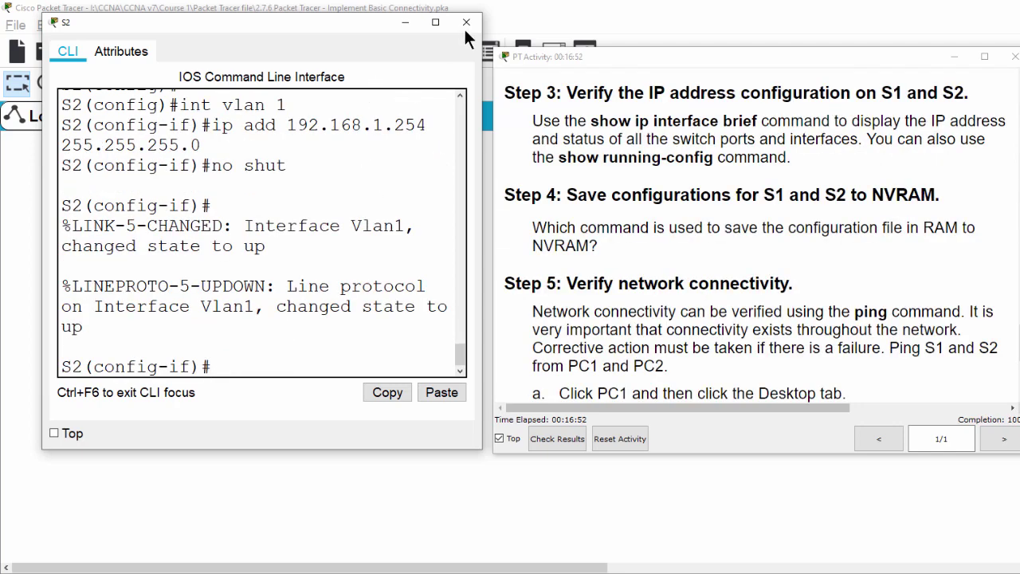
click(465, 22)
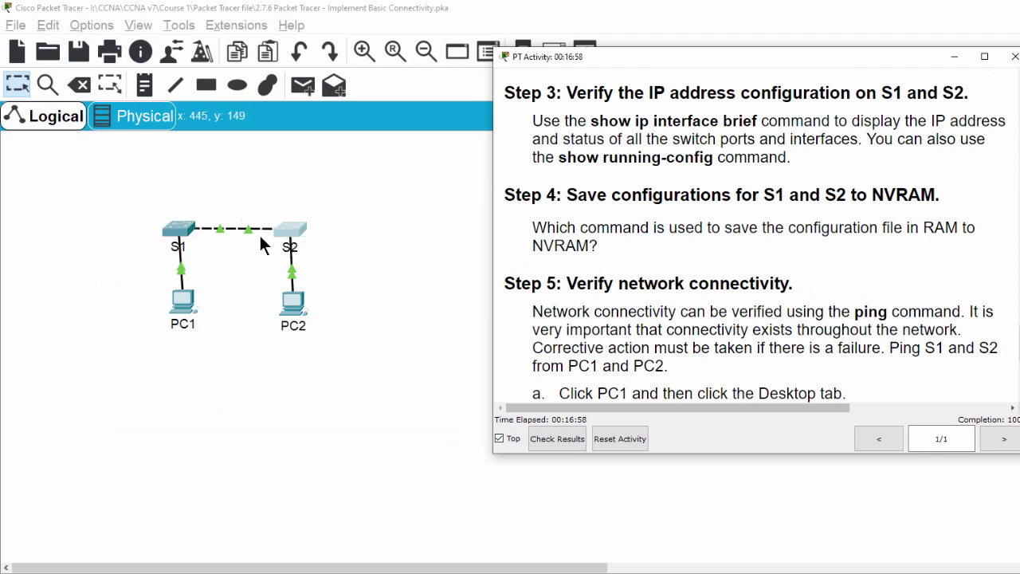
Step: Reopen S1's CLI, return to privileged mode, and run show ip int brief
click(183, 239)
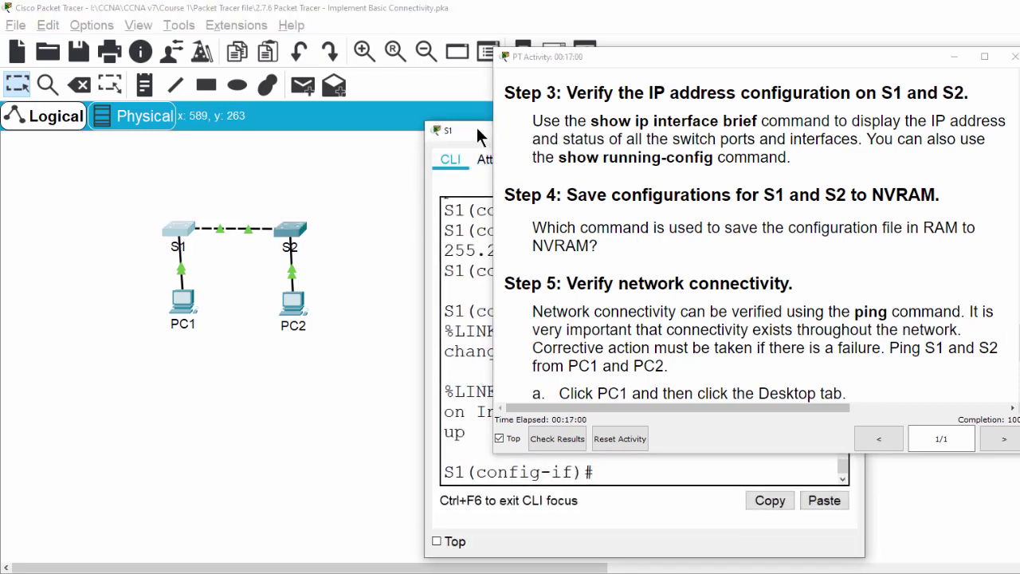
drag(478, 130, 103, 26)
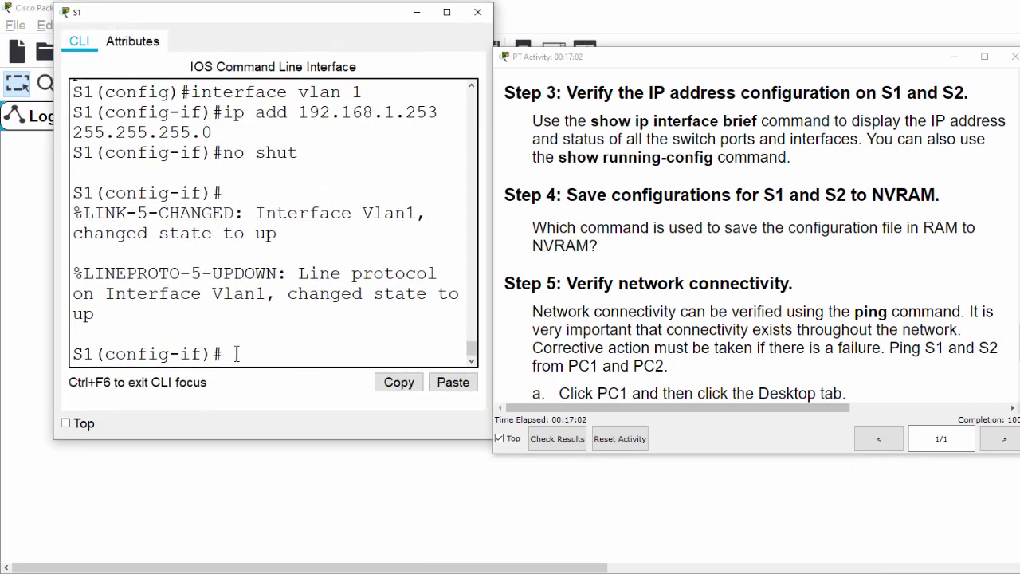
text(exit)
key(Return)
text(exit)
key(Return)
key(Return)
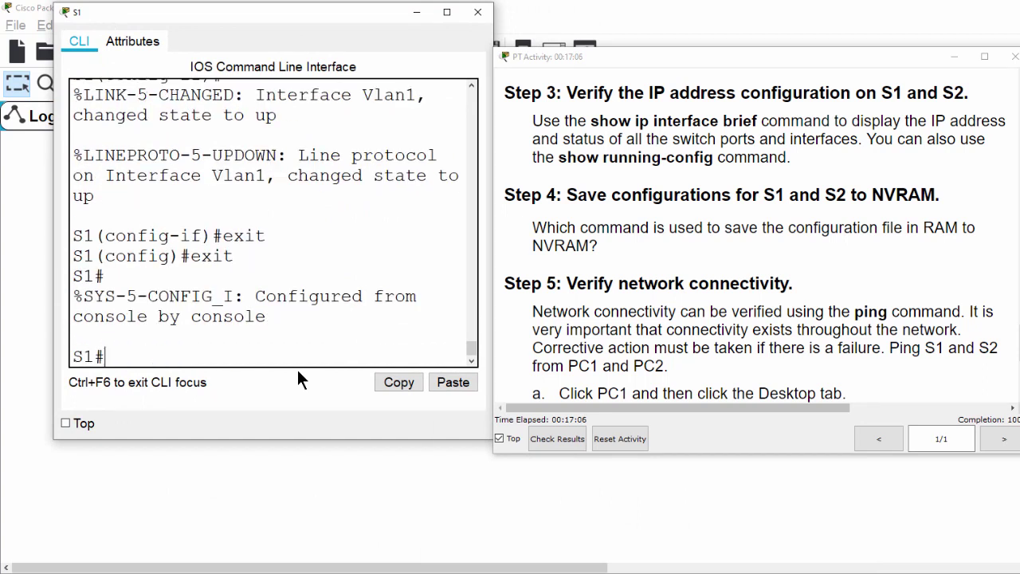
text(shi)
key(BackSpace)
text(ow ip int)
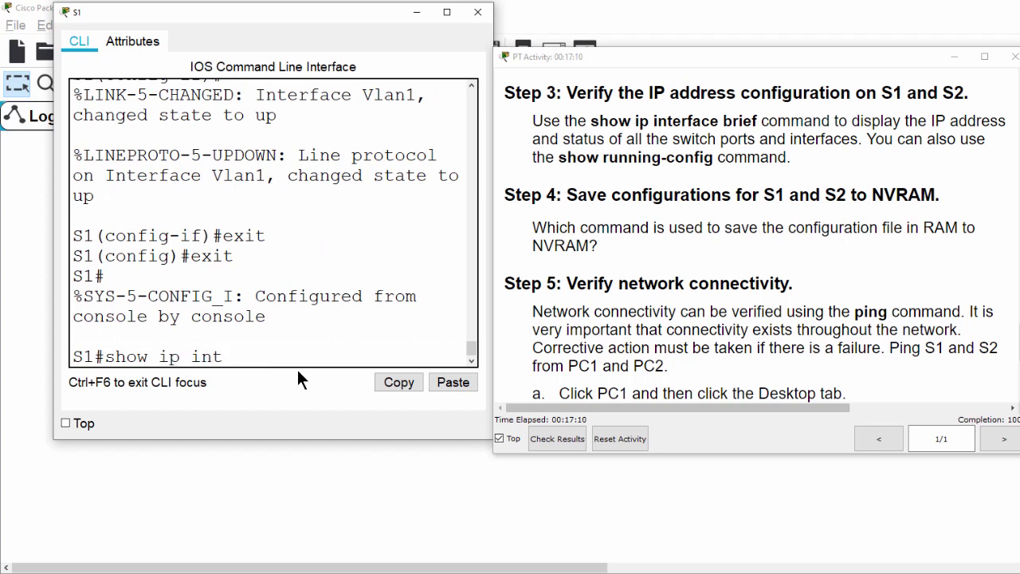
text( brief)
key(Return)
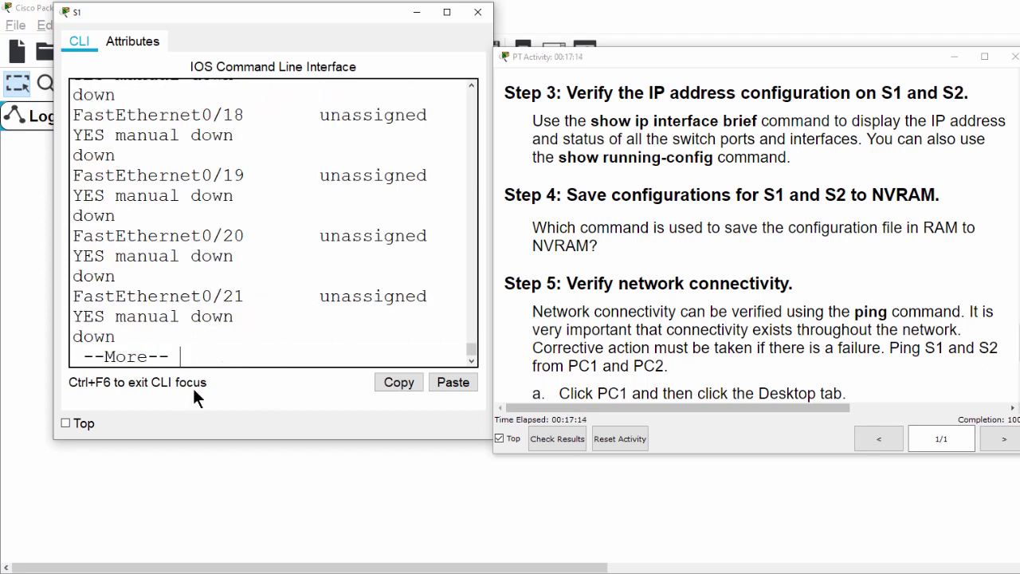
Step: Check S1's Vlan1 row shows 192.168.1.253 with status up
key(Return)
key(Return)
key(Return)
key(Return)
key(Return)
key(Return)
key(Return)
key(Return)
key(Return)
key(Return)
key(Return)
key(Return)
key(Return)
key(Return)
key(Return)
key(Return)
key(Return)
key(Return)
key(Return)
key(Return)
scroll(147, 240, up, 2)
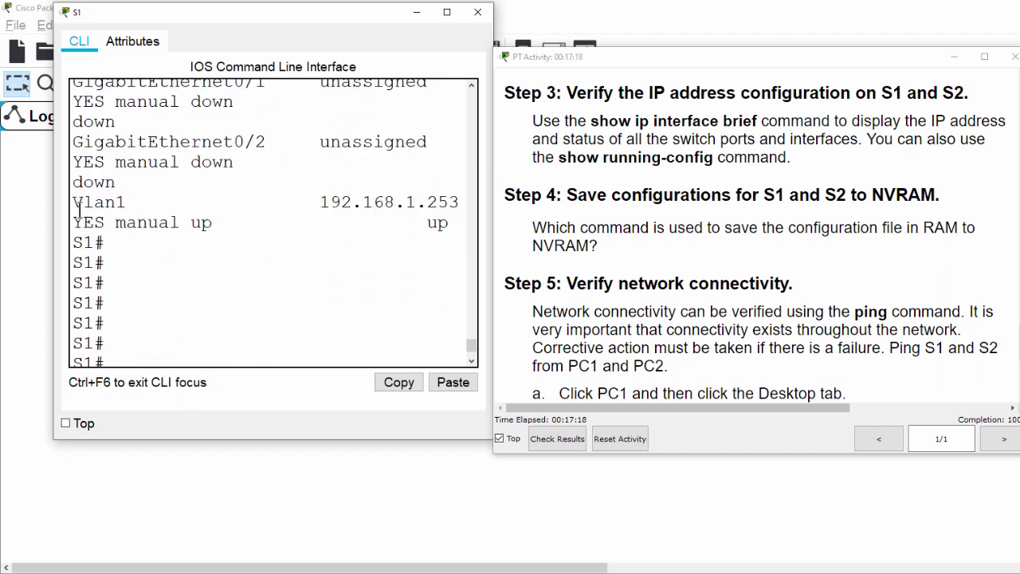
drag(72, 202, 148, 202)
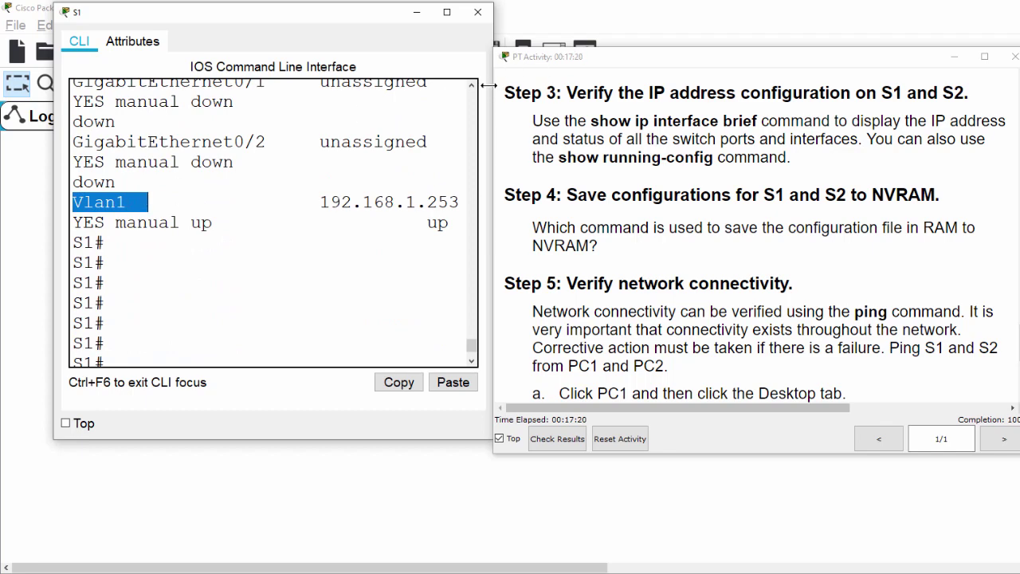
drag(494, 100, 619, 107)
drag(495, 178, 676, 177)
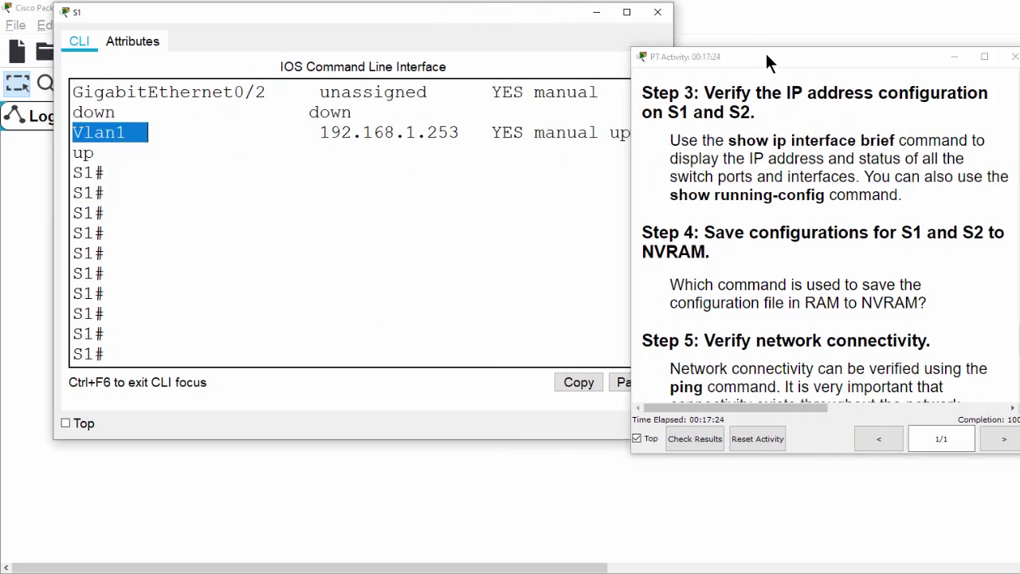
drag(800, 56, 878, 11)
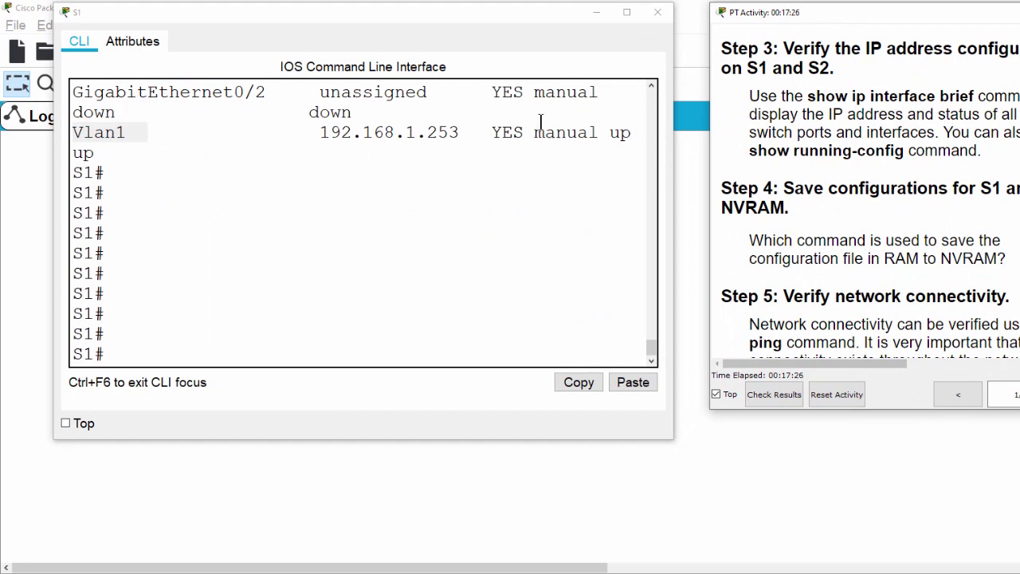
scroll(541, 164, up, 1)
double_click(625, 204)
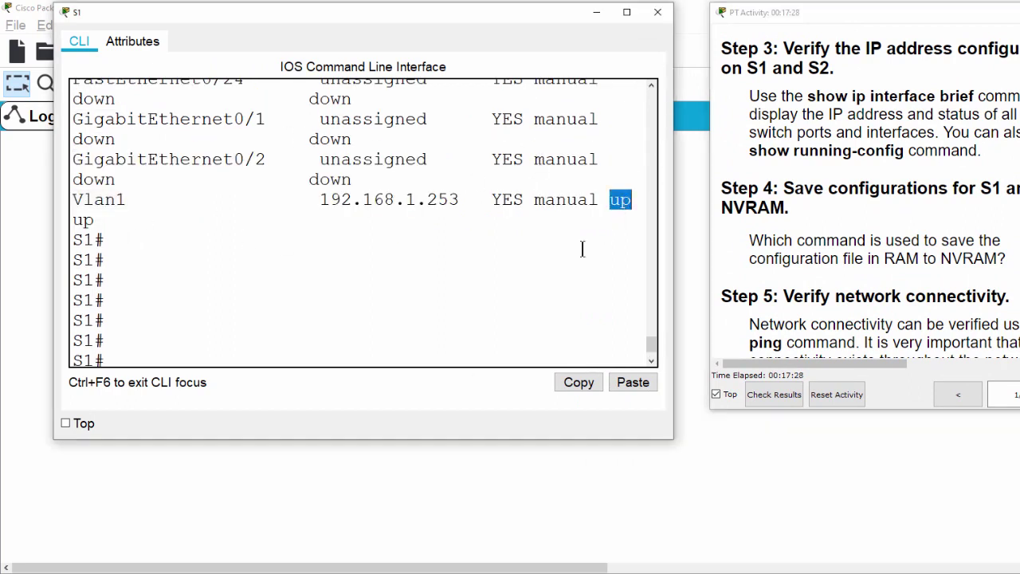
drag(313, 200, 460, 199)
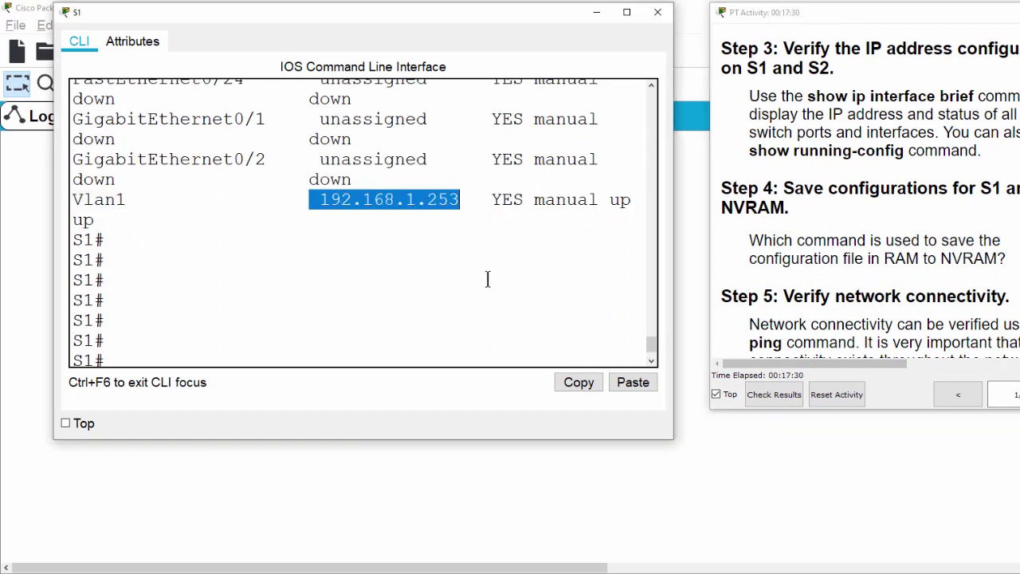
Step: Close S1's console, open S2's CLI, and run show ip int brief
click(657, 12)
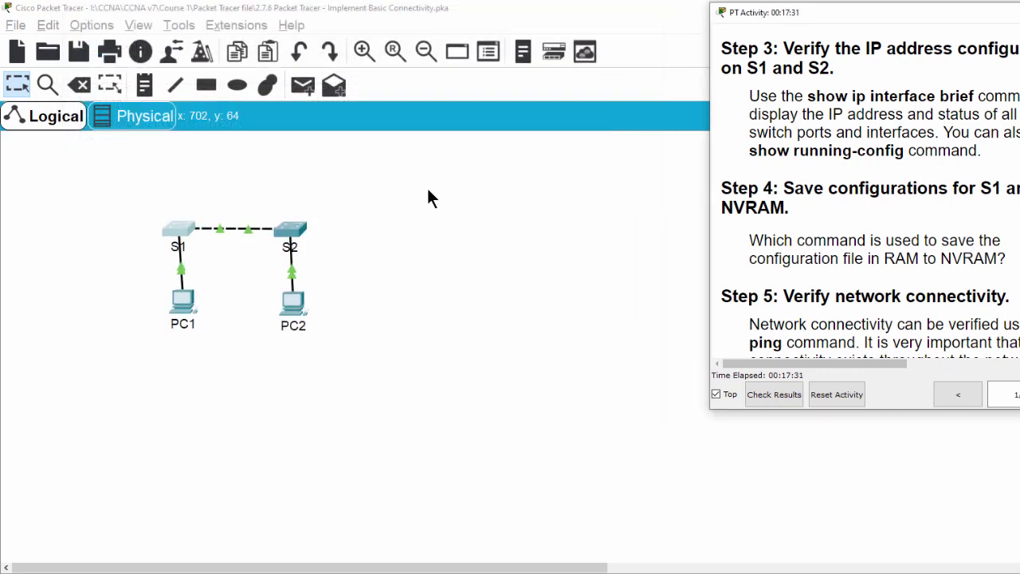
click(293, 231)
drag(571, 134, 239, 30)
text(eo show ip int brief)
key(Return)
key(Return)
key(Return)
key(Return)
key(Return)
key(Return)
key(Return)
key(Return)
key(Return)
key(Return)
key(Return)
key(Return)
key(Return)
key(Return)
key(Return)
key(Return)
key(Return)
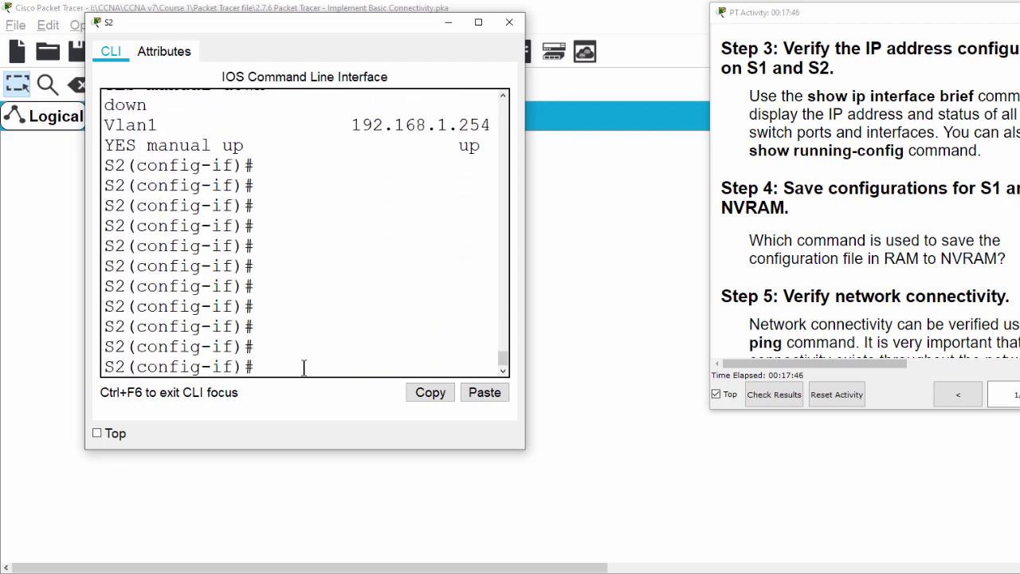
Step: Check S2's Vlan1 line shows address 192.168.1.254 and up
scroll(485, 261, up, 3)
drag(528, 239, 716, 233)
drag(116, 122, 199, 141)
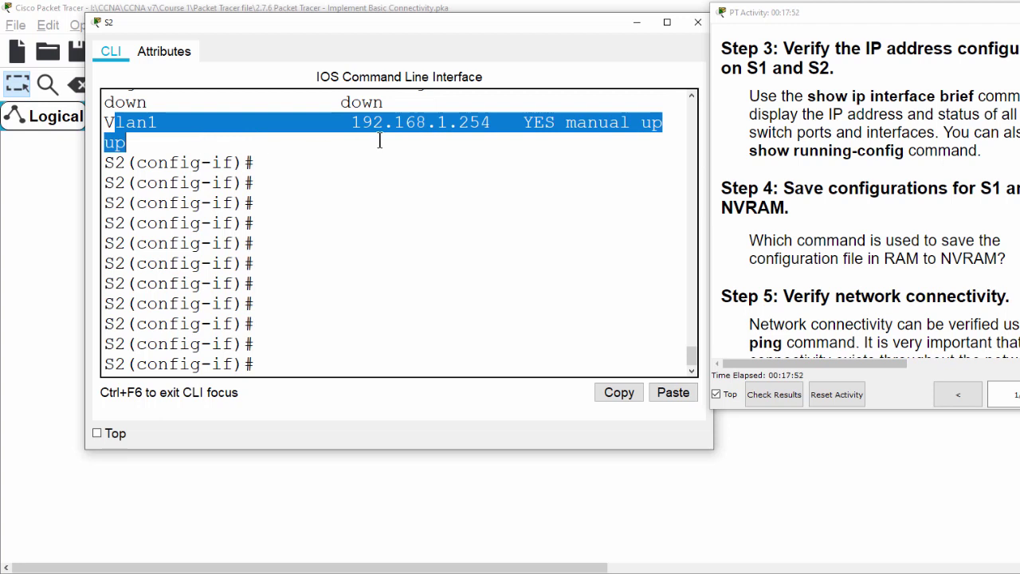
click(466, 122)
drag(352, 122, 472, 126)
click(456, 250)
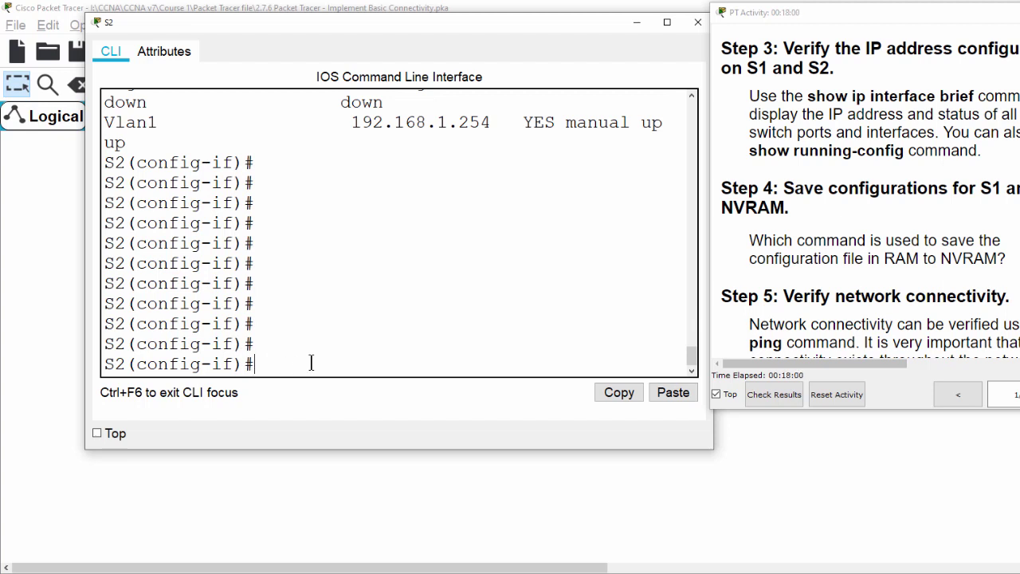
Step: Save S2's running configuration to startup-config with 'do copy run start'
text(do copy run start)
key(Return)
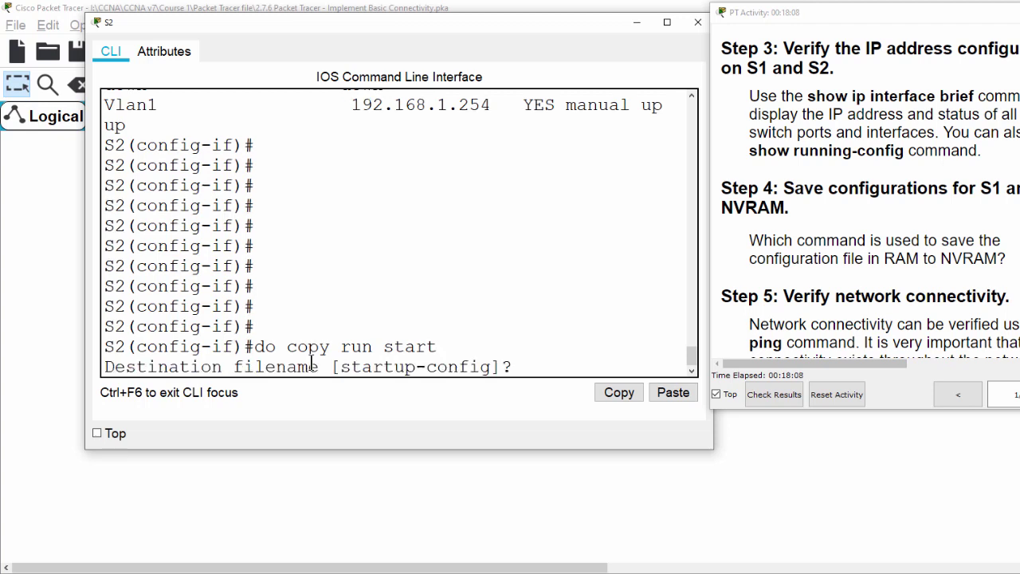
key(Return)
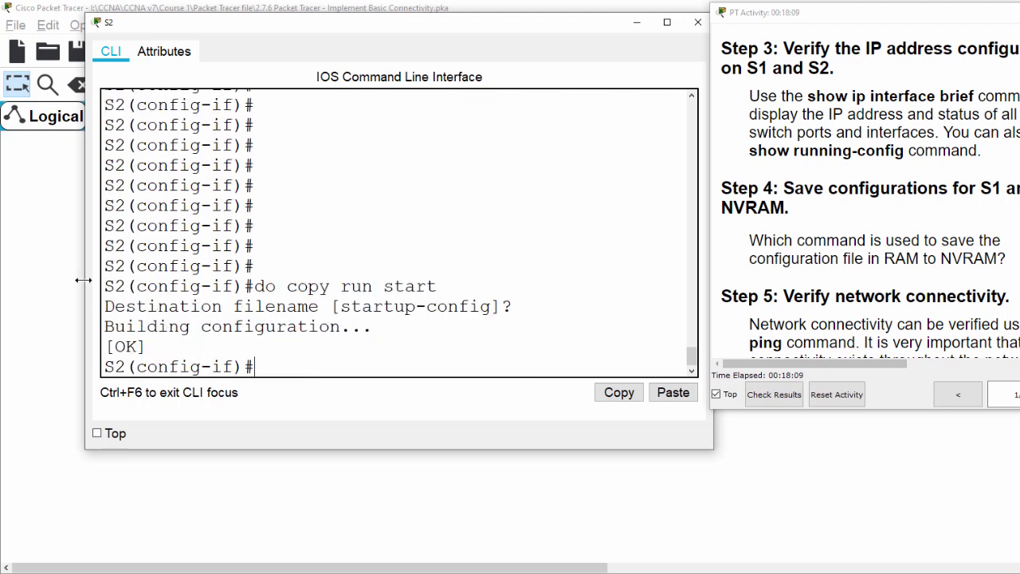
Step: Switch to S1's console and save its running configuration with 'copy run start'
click(697, 22)
click(177, 231)
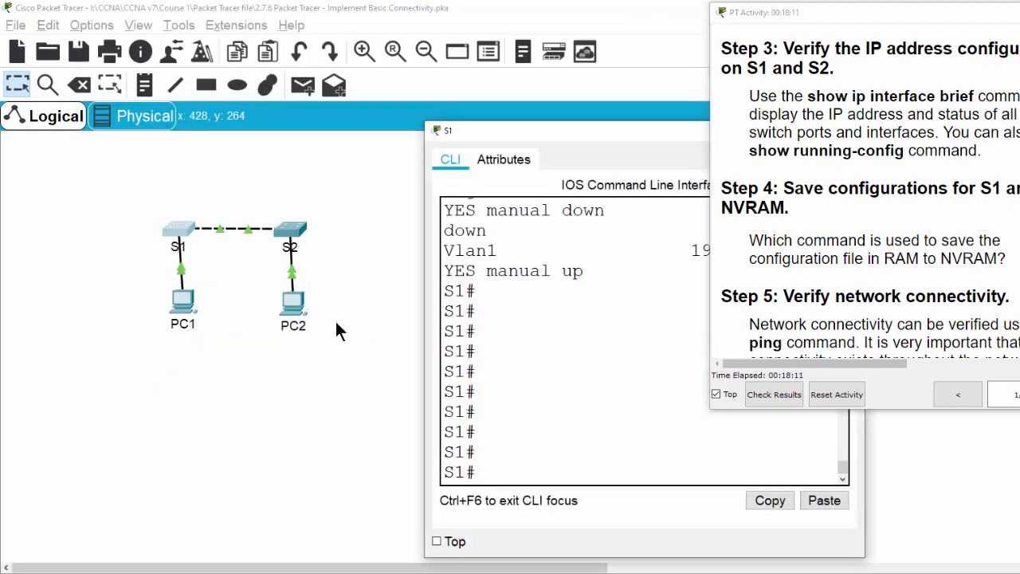
drag(566, 134, 350, 11)
text(copy run start)
key(Return)
key(Return)
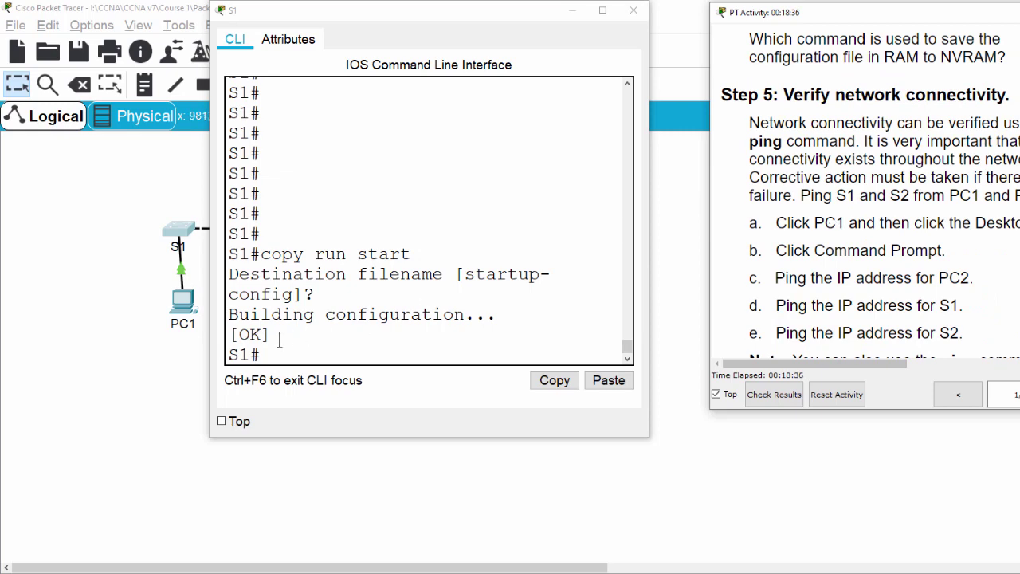
Step: From PC1's Command Prompt, run 'ping 192.168.1.2' to reach PC2
key(alt+F4)
click(185, 303)
drag(522, 138, 247, 81)
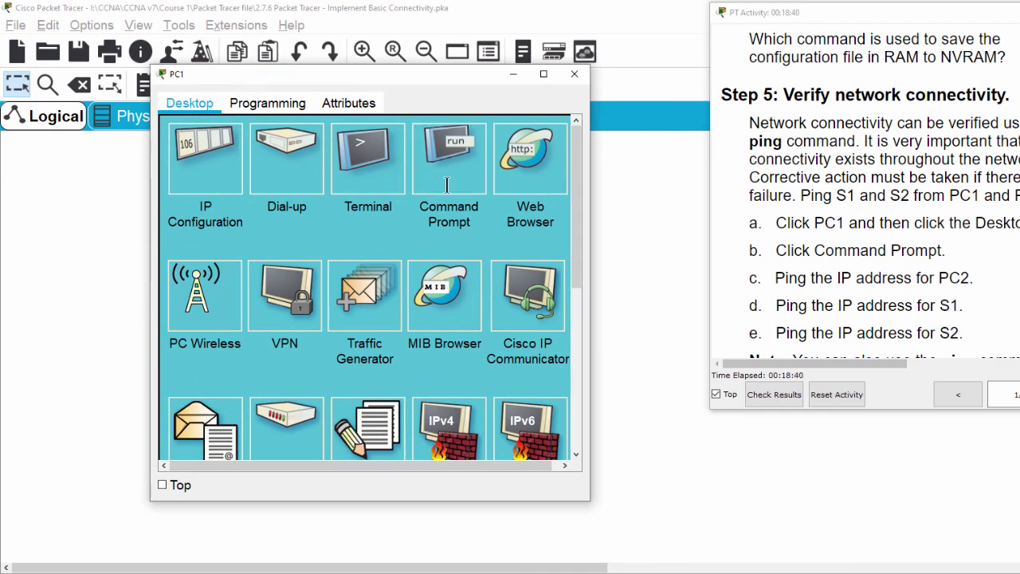
click(451, 160)
text(ping)
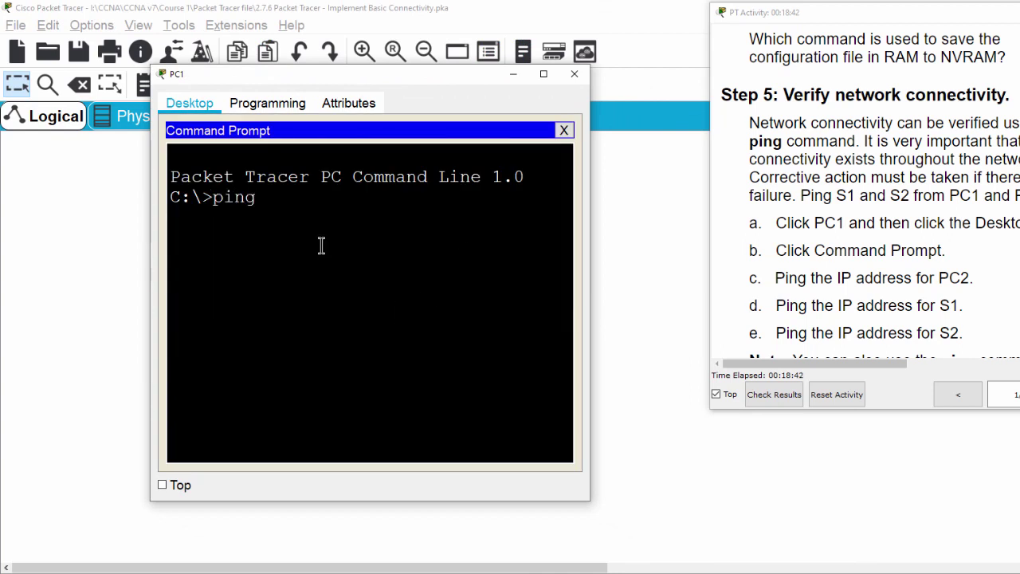
text( 192.168.1.)
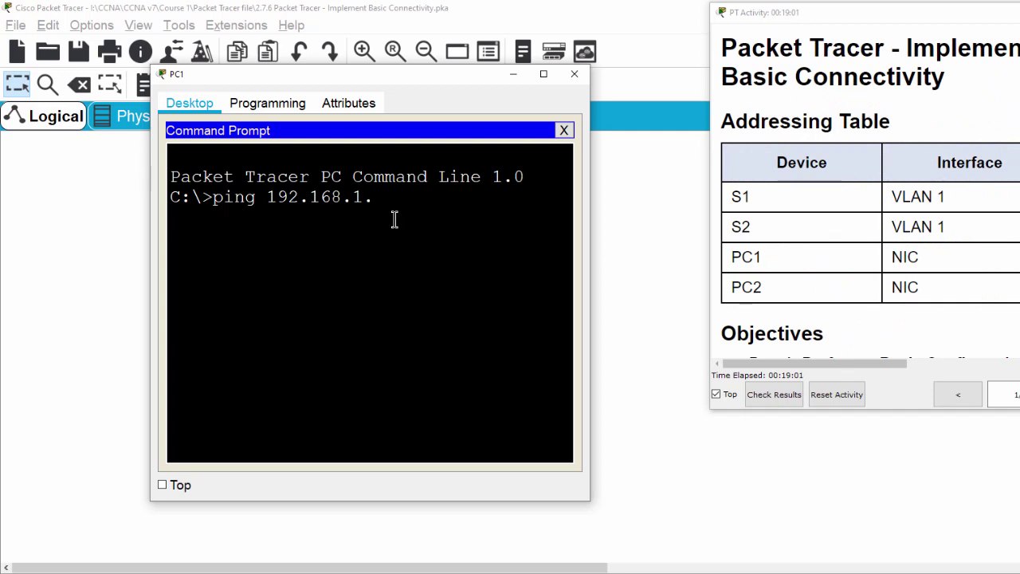
text(2)
key(Return)
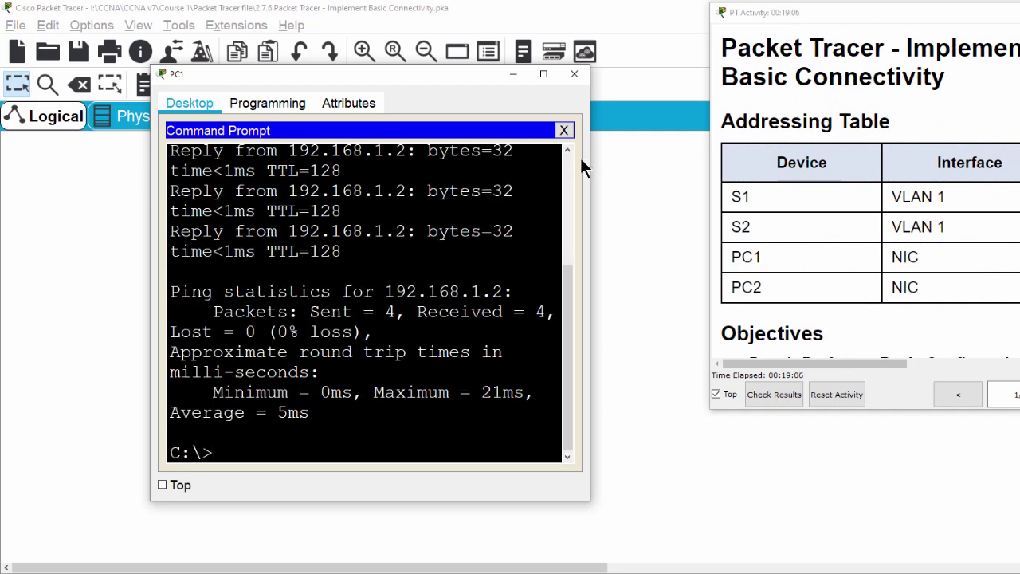
Step: Widen the PC1 window so the replies from 192.168.1.2 fit on one line
drag(589, 162, 677, 163)
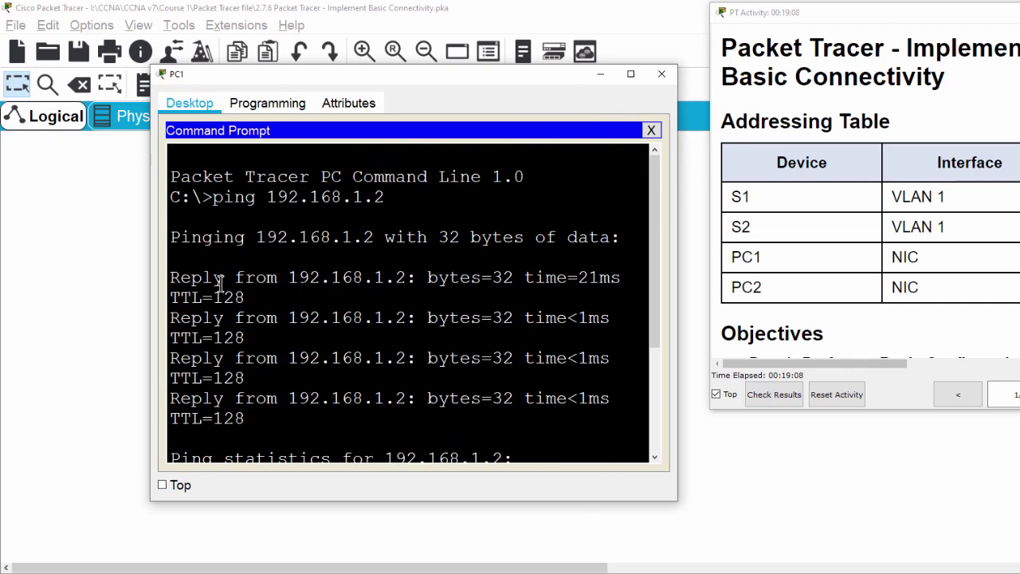
drag(171, 277, 413, 424)
drag(152, 235, 68, 226)
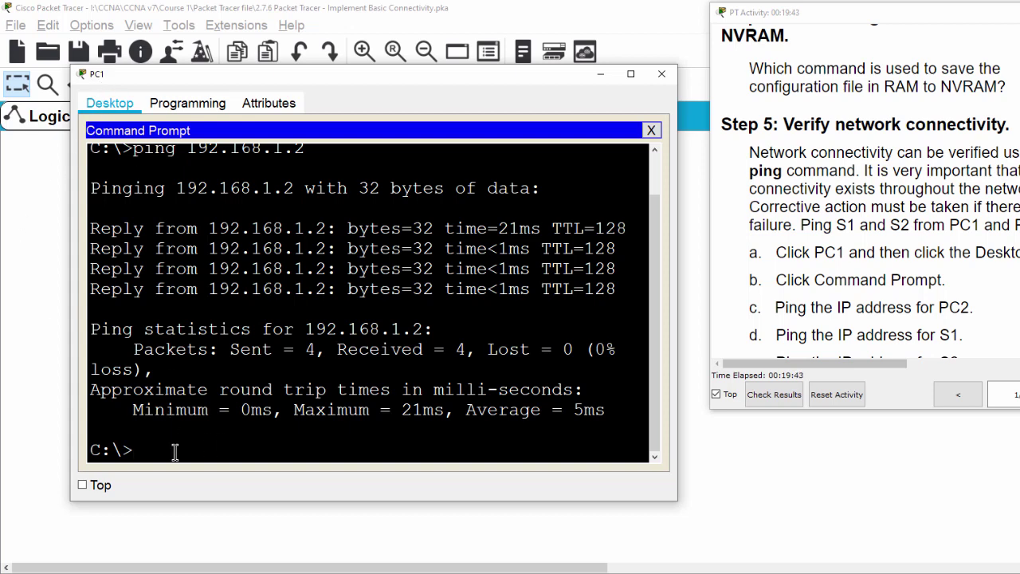
Step: Ping S1 at 192.168.1.253 and inspect the 'Request timed out' line
text(pi)
text(ng 192.168.1.2)
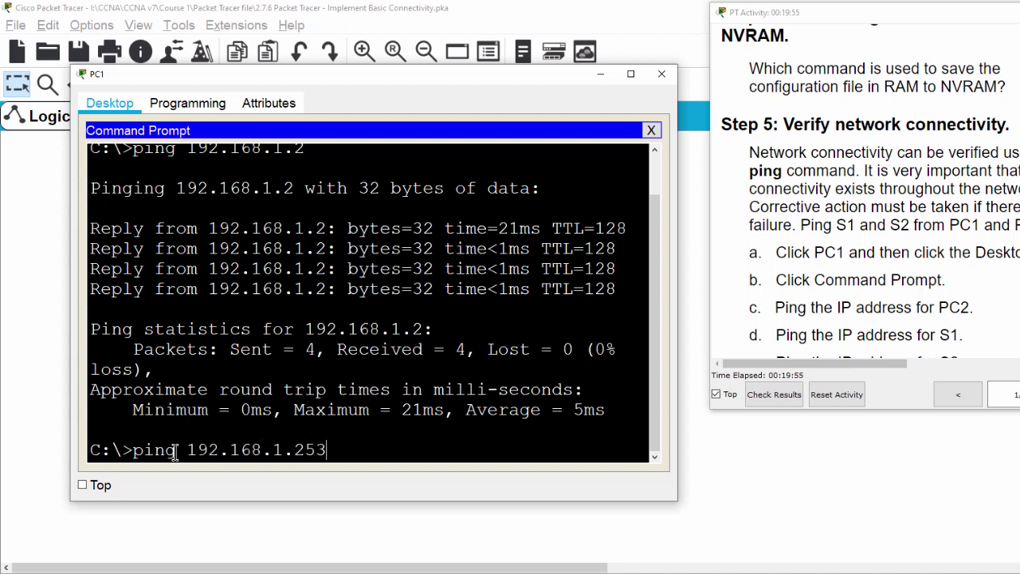
text(53)
key(Return)
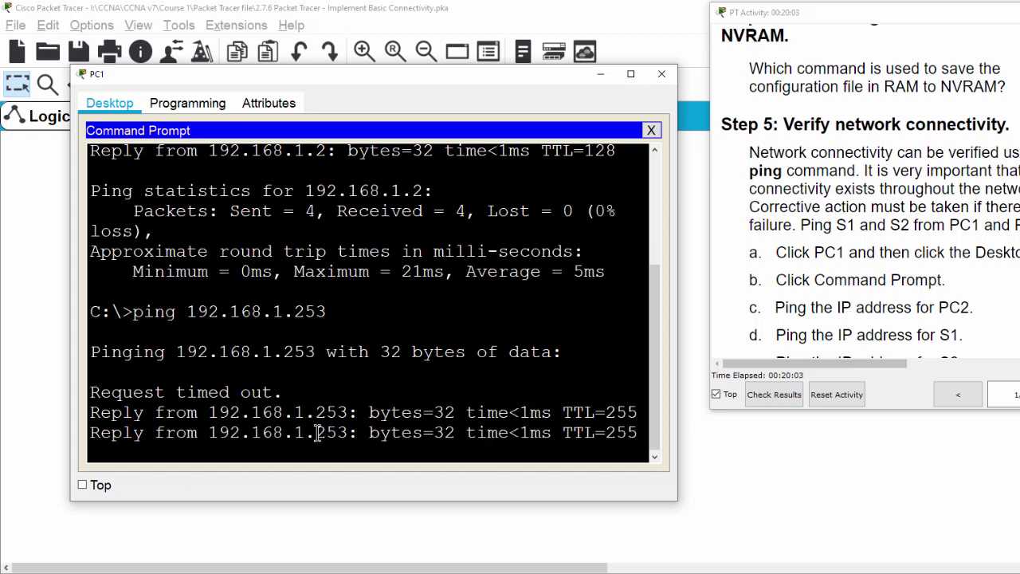
drag(283, 229, 79, 230)
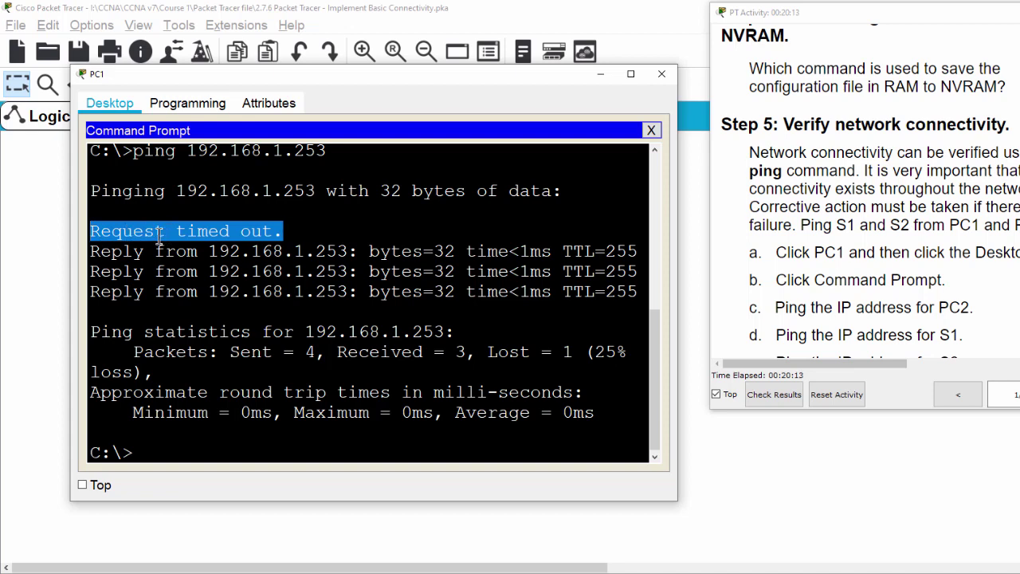
click(154, 231)
drag(90, 232, 292, 232)
click(292, 231)
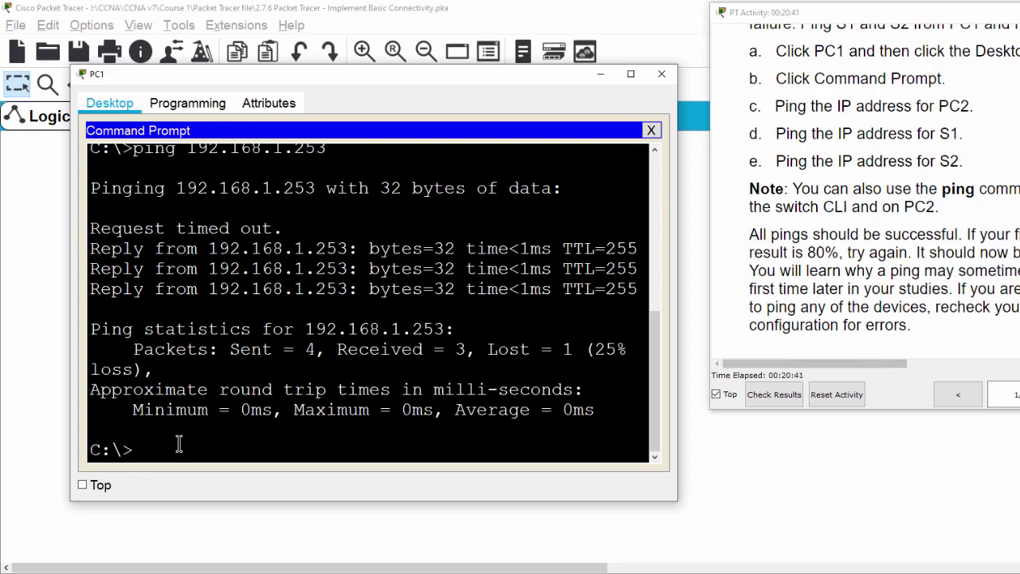
Step: Rerun the ping to 192.168.1.253 and check that all four replies succeed
key(Up)
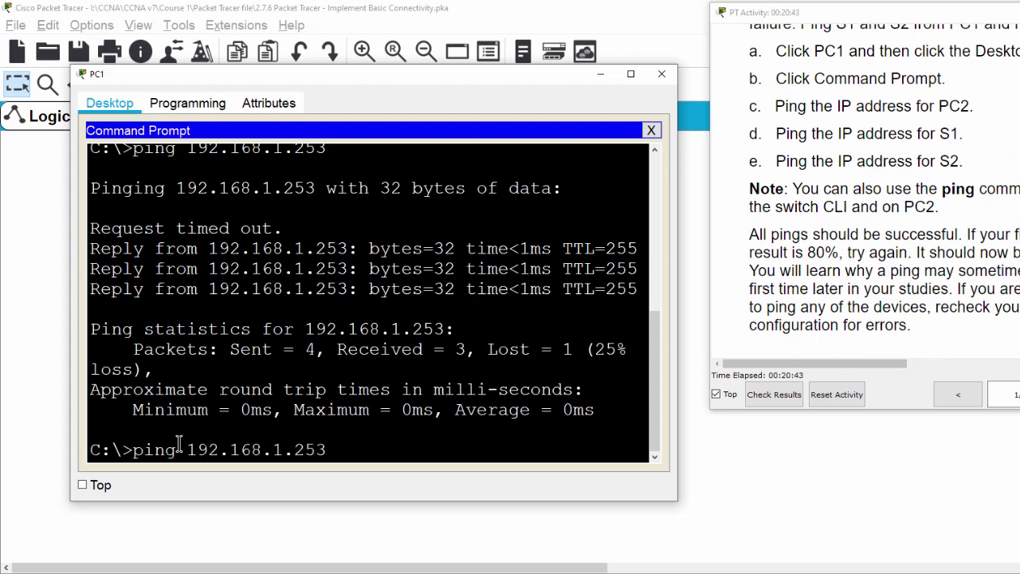
key(Return)
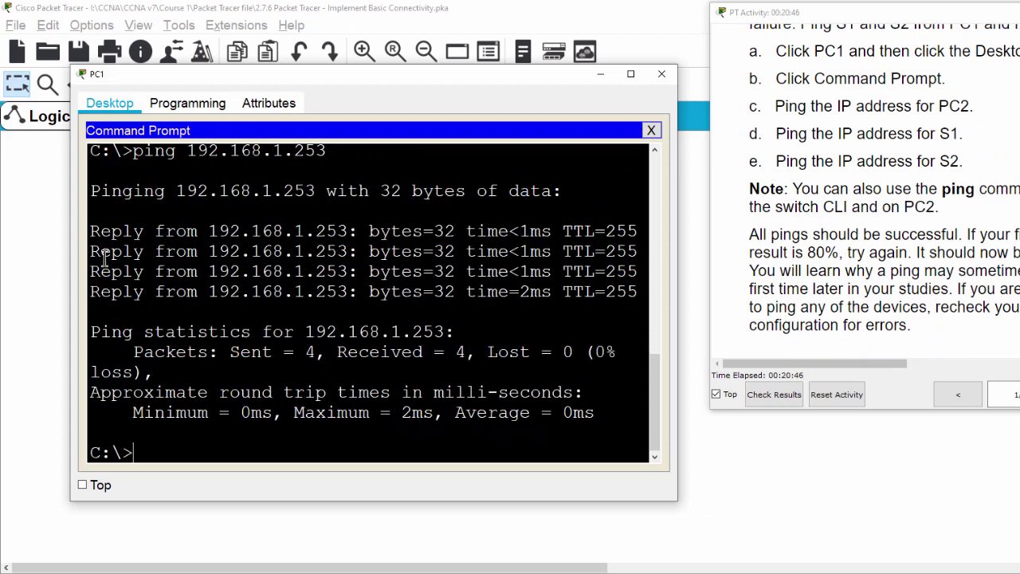
drag(92, 231, 639, 292)
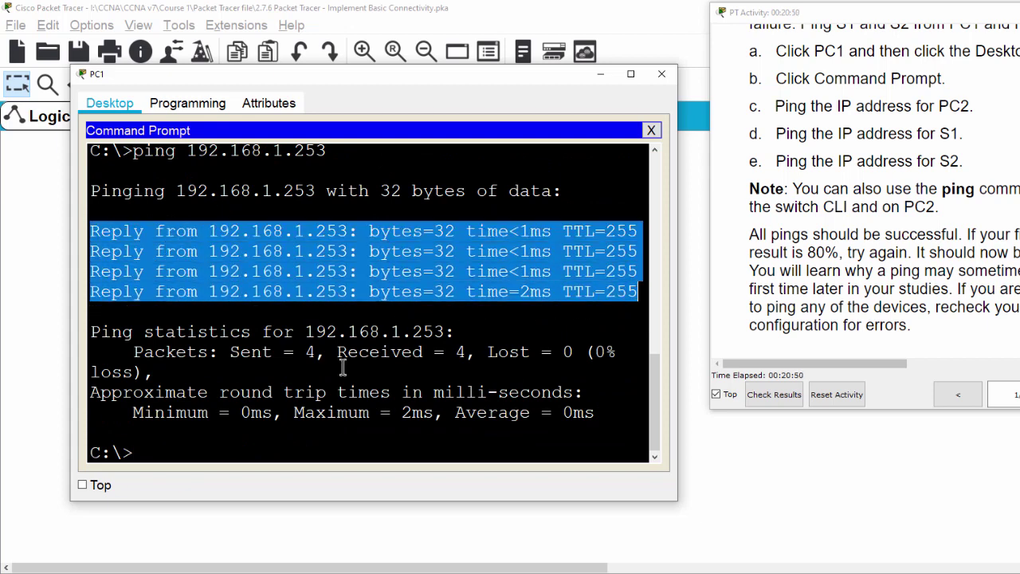
click(206, 439)
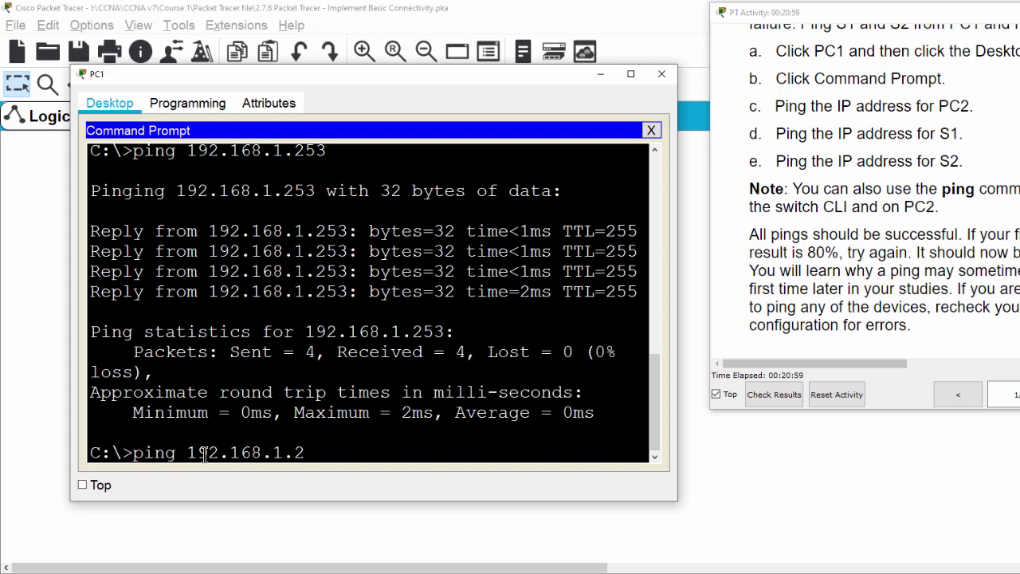
Step: Ping S2 at 192.168.1.254 twice; the repeat gets 4 of 4 replies, 0% loss
text(4)
key(Return)
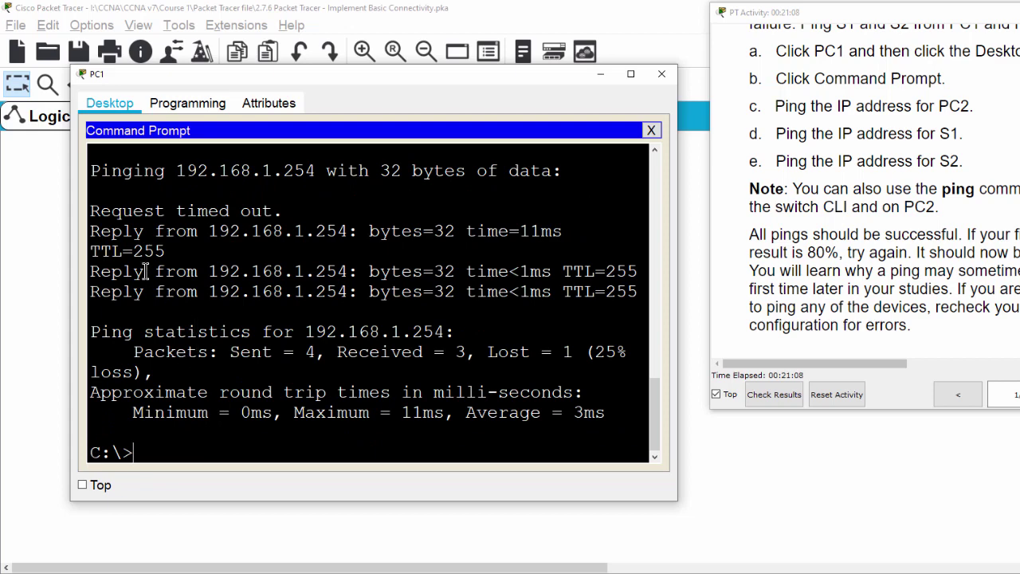
key(Up)
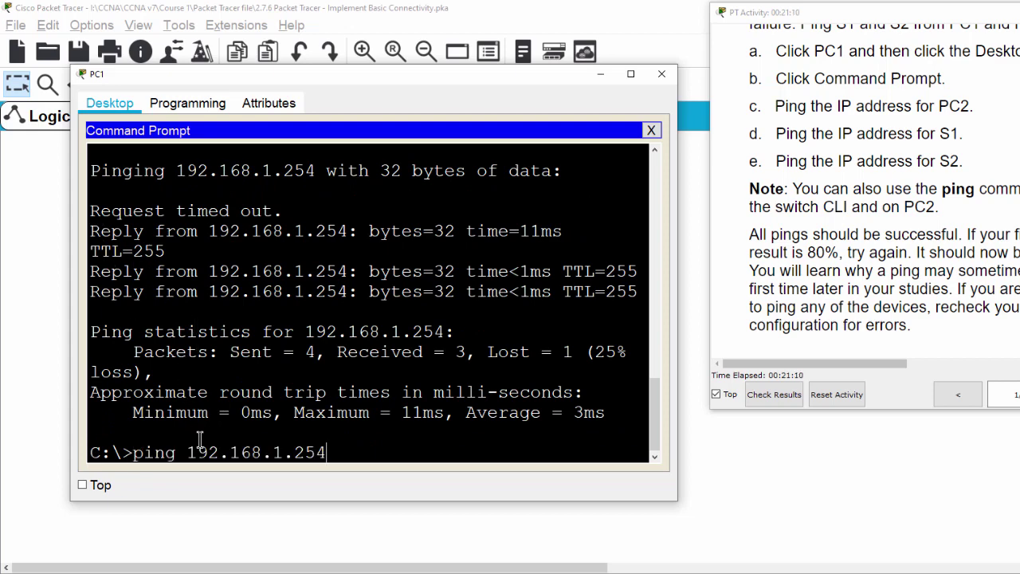
key(Return)
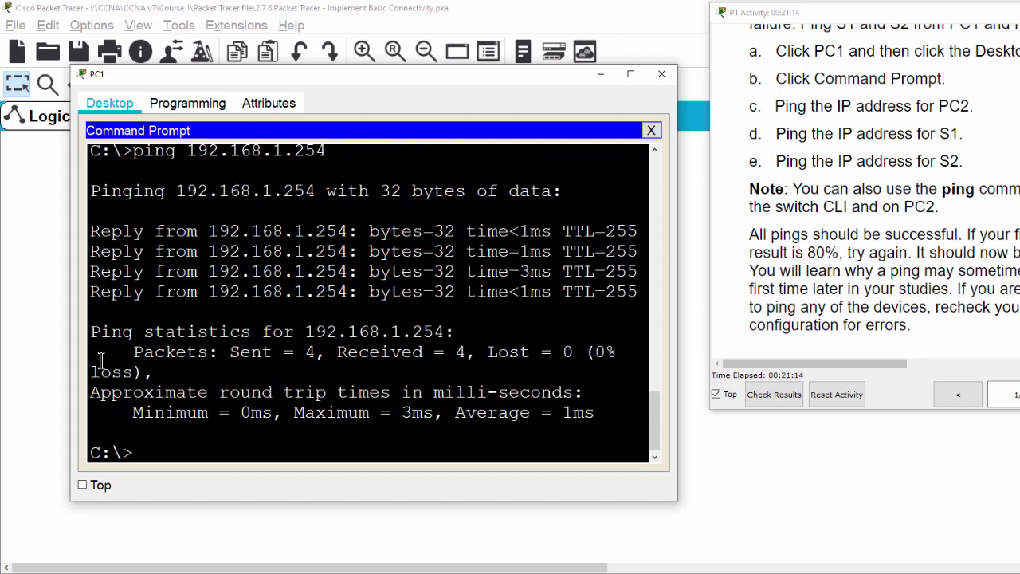
drag(94, 231, 638, 294)
click(353, 303)
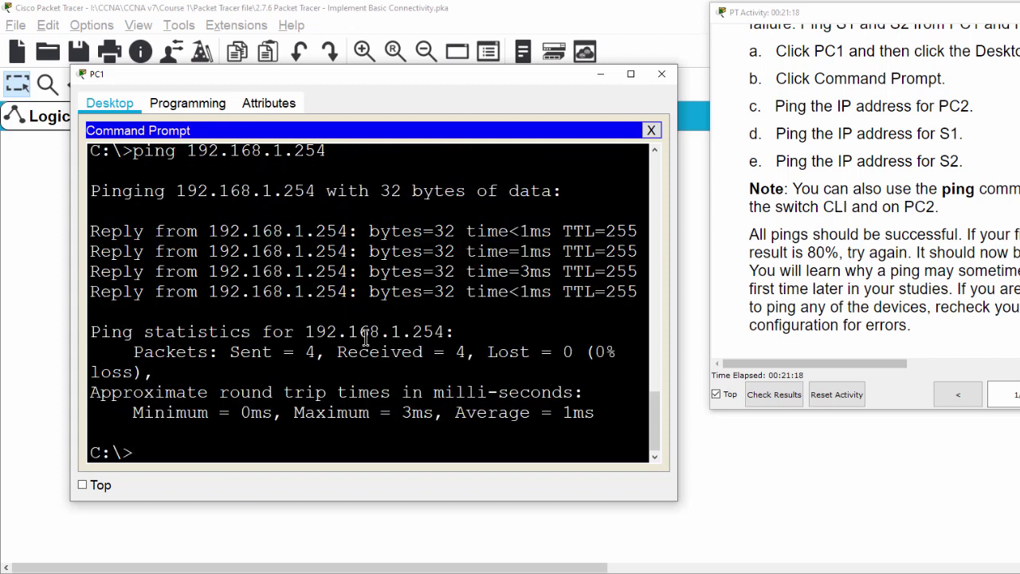